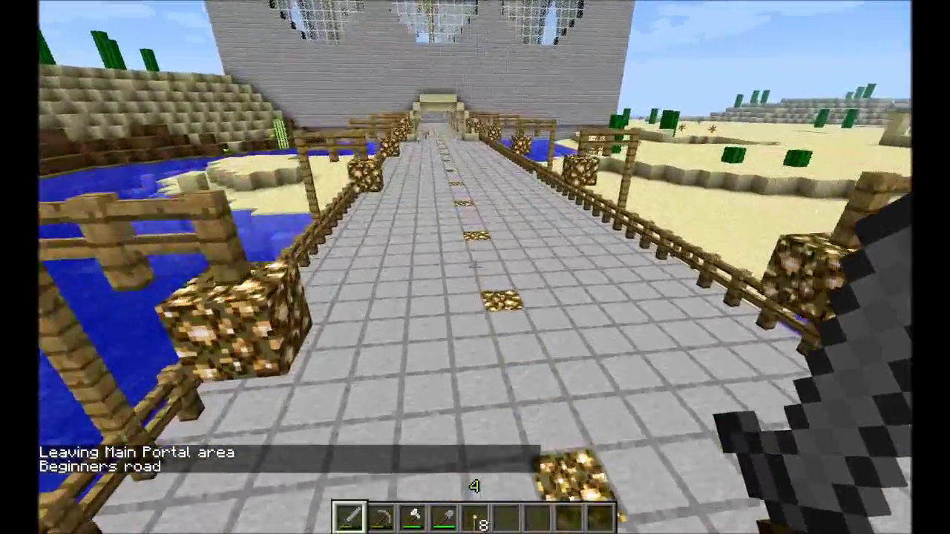
Stock the hotbar with sandstone, a stone slab and nether brick fence for building on the desert beside the road.
key("w")
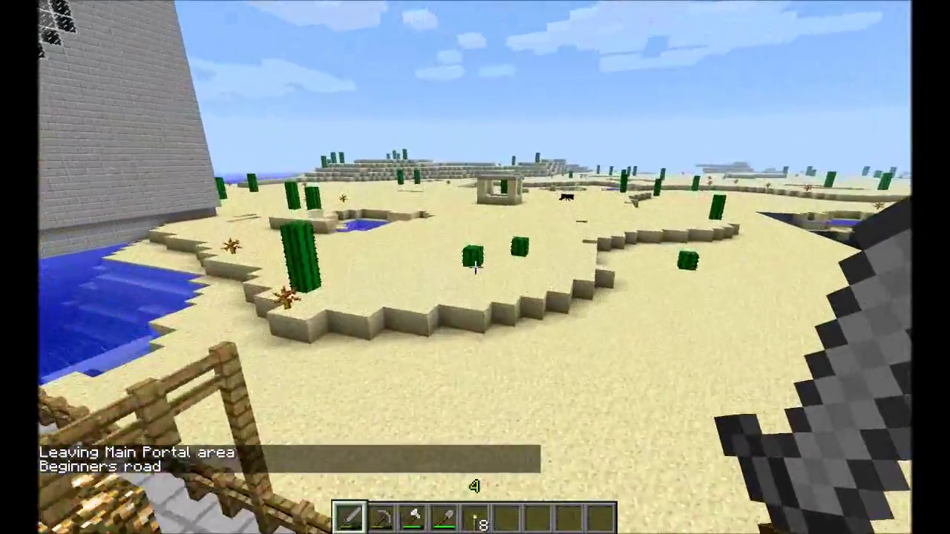
key("e")
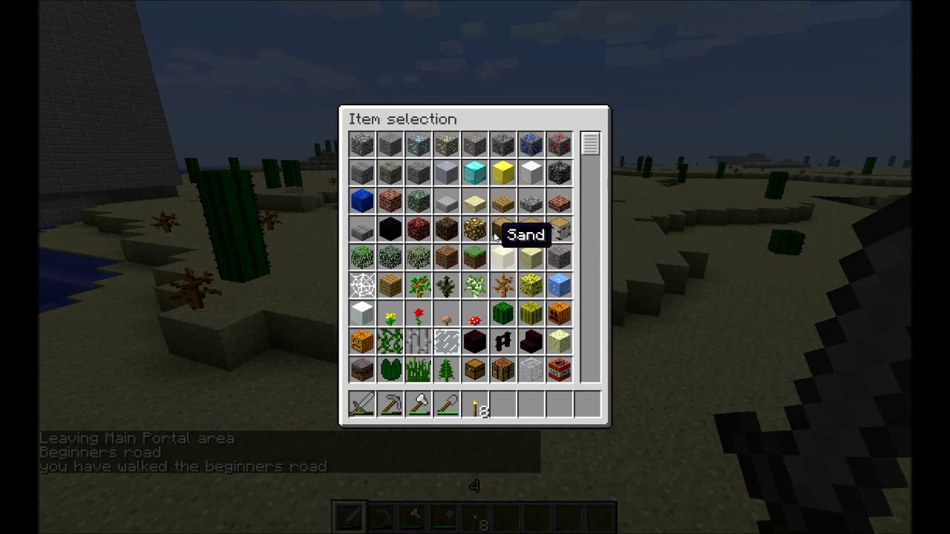
left_click(527, 255)
left_click(531, 403)
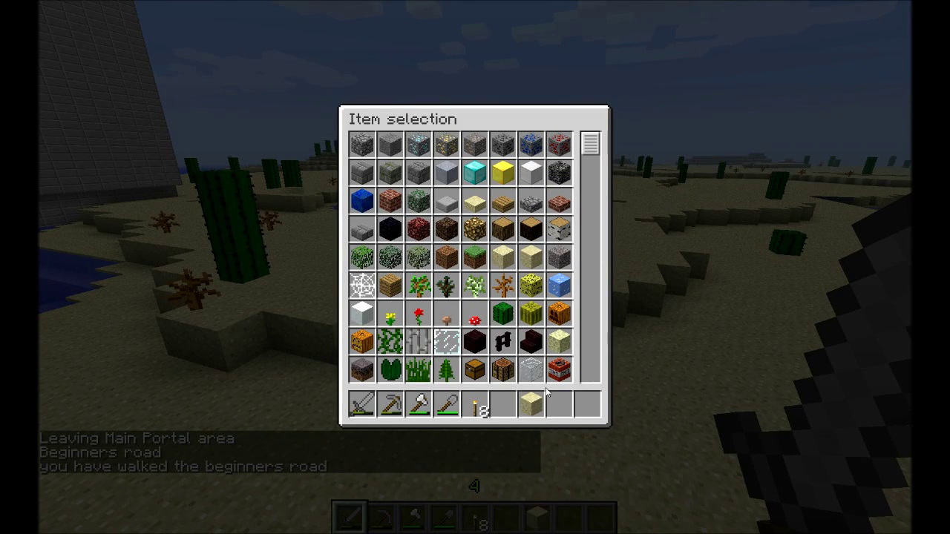
left_click(448, 201)
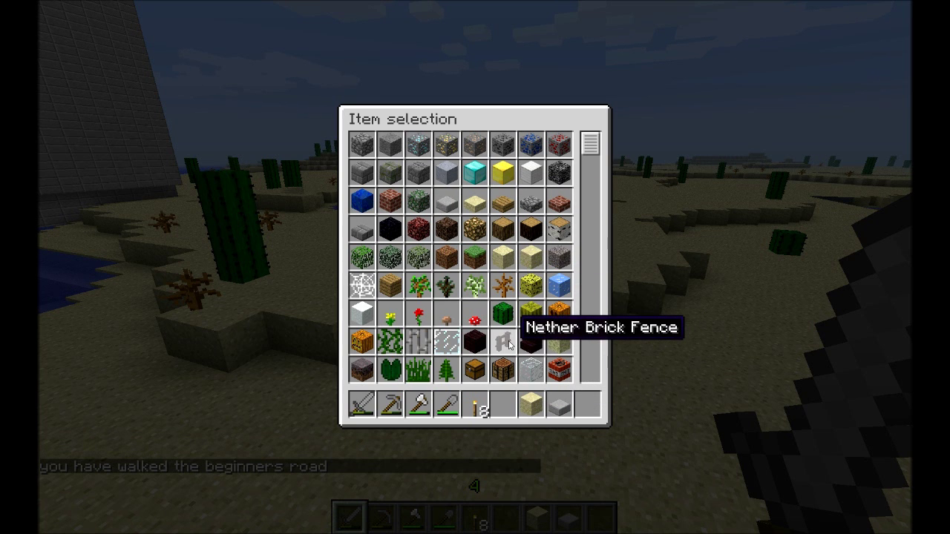
scroll(502, 295, "down", 3)
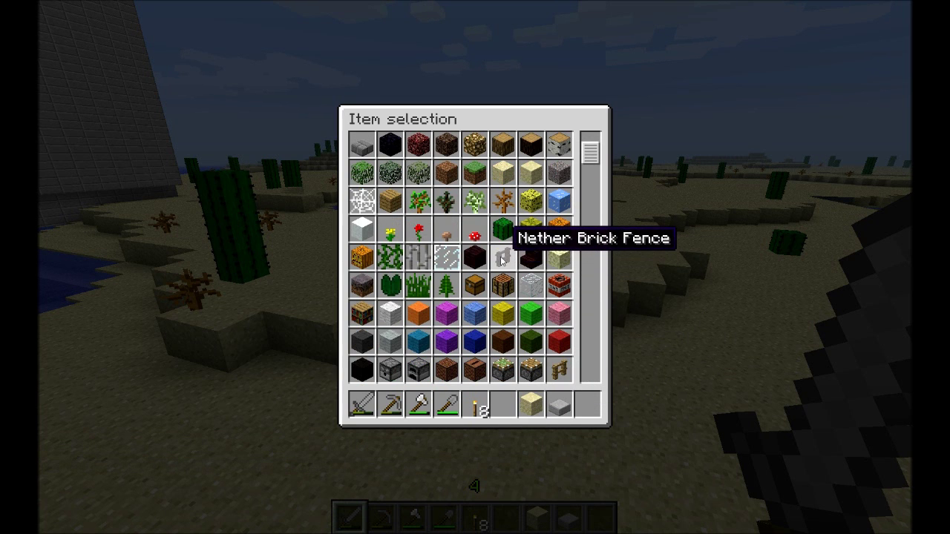
left_click(501, 258)
left_click(586, 406)
key("e")
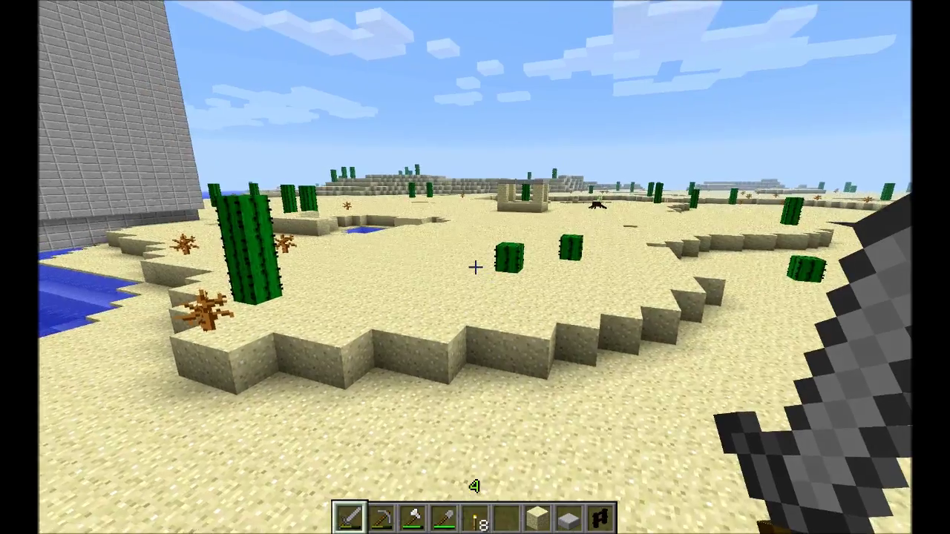
Build a one-block-high rectangular sandstone basin on the flat sand and raise nether brick fence posts at its corners.
key("w")
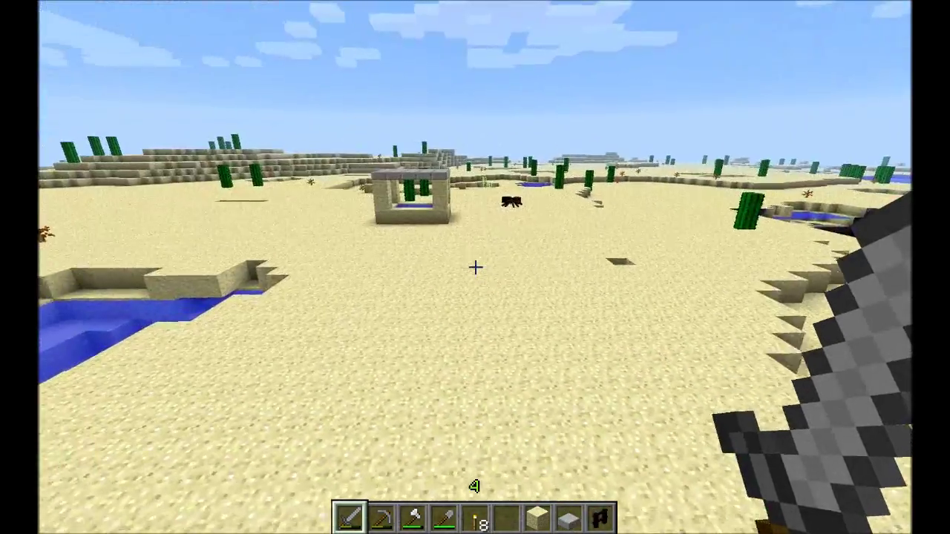
key("w")
key("w")
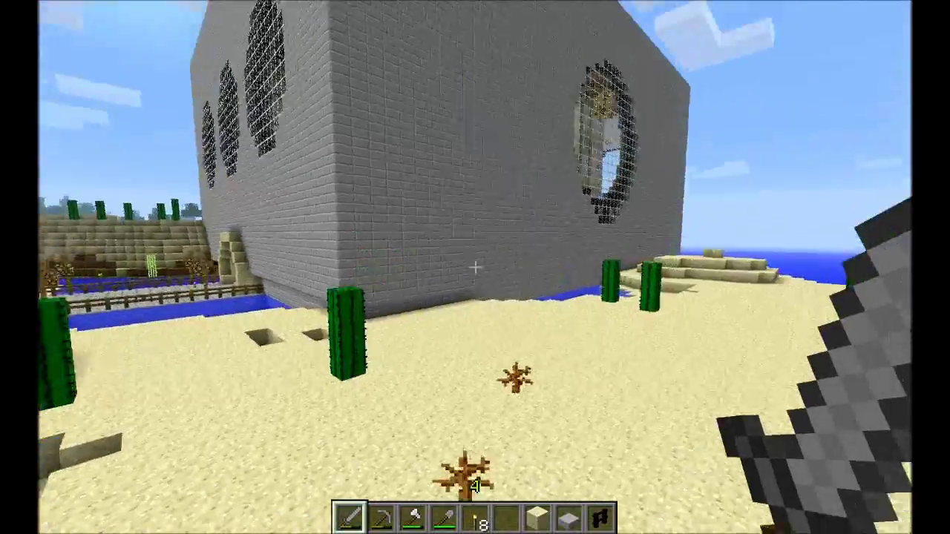
key("3")
scroll(475, 267, "down", 4)
key("w")
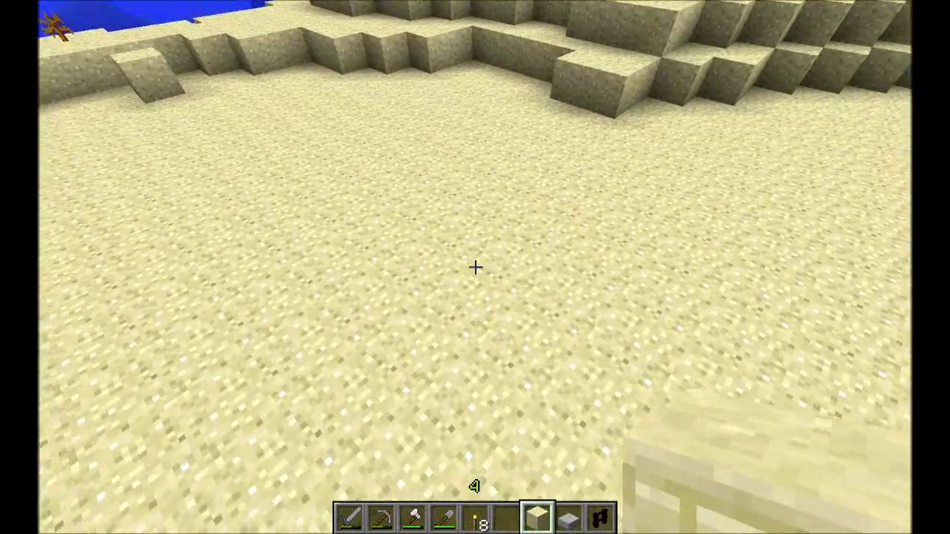
right_click(475, 267)
right_click(475, 267)
right_click(475, 267)
right_click(475, 267)
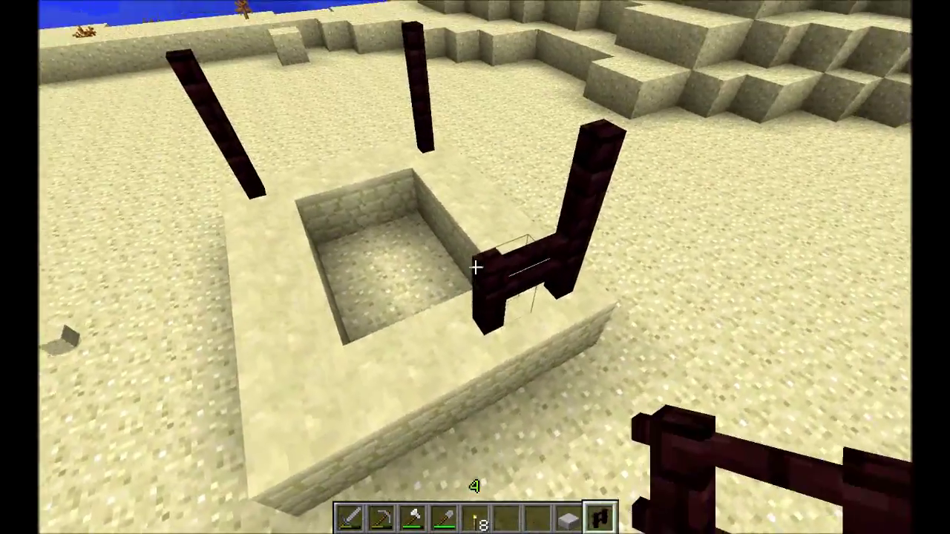
Remove the extra nether brick fence beside the corner post and lay stone slabs on top of the posts.
left_click(476, 267)
right_click(475, 267)
right_click(475, 267)
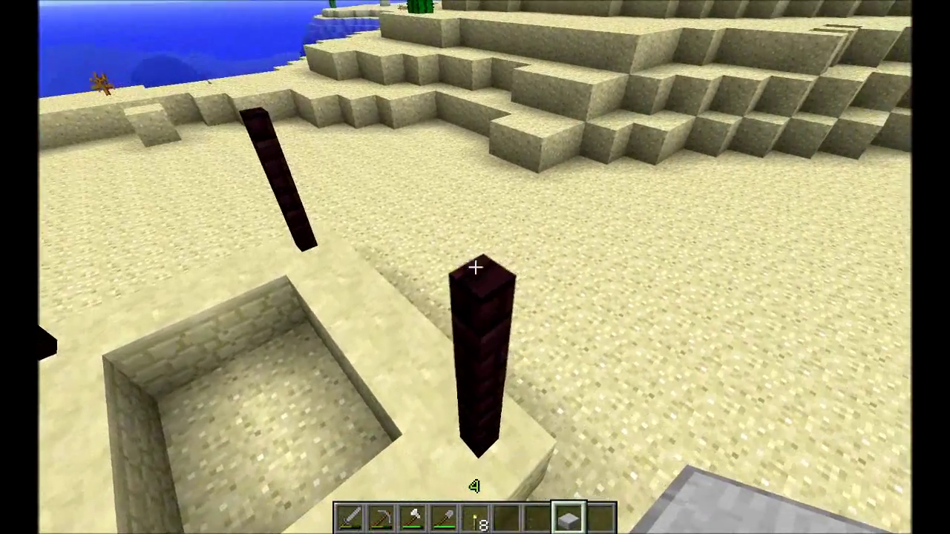
right_click(475, 267)
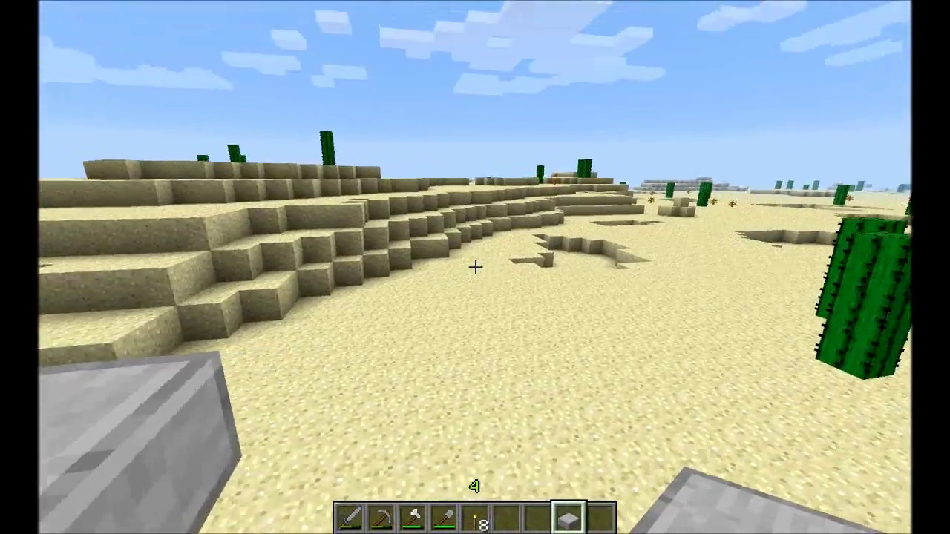
Add the wooden axe selection wand to the hotbar and equip it.
key("e")
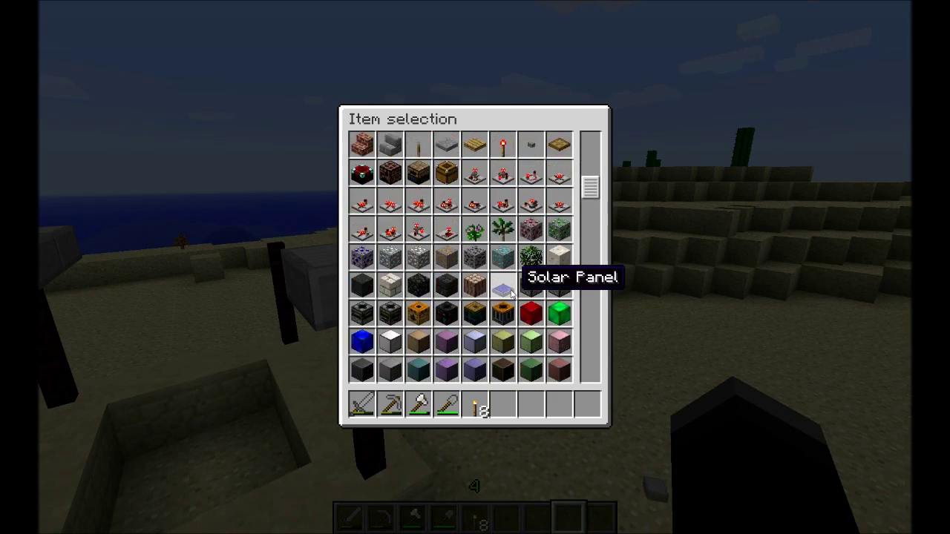
left_click(501, 405)
key("e")
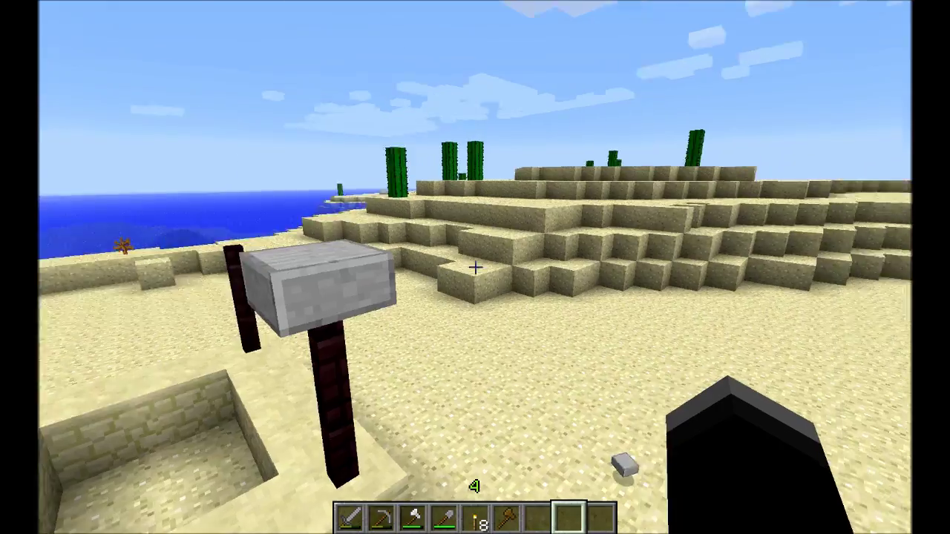
scroll(475, 267, "up", 2)
Try the selection wand by marking a first and a second position on the sand hill.
key("w")
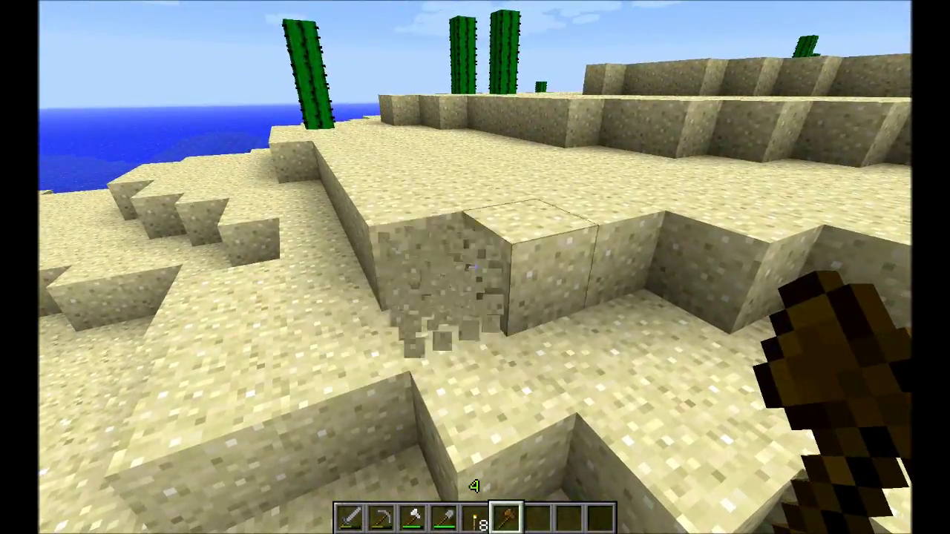
left_click(475, 267)
right_click(474, 268)
key("s")
key("a")
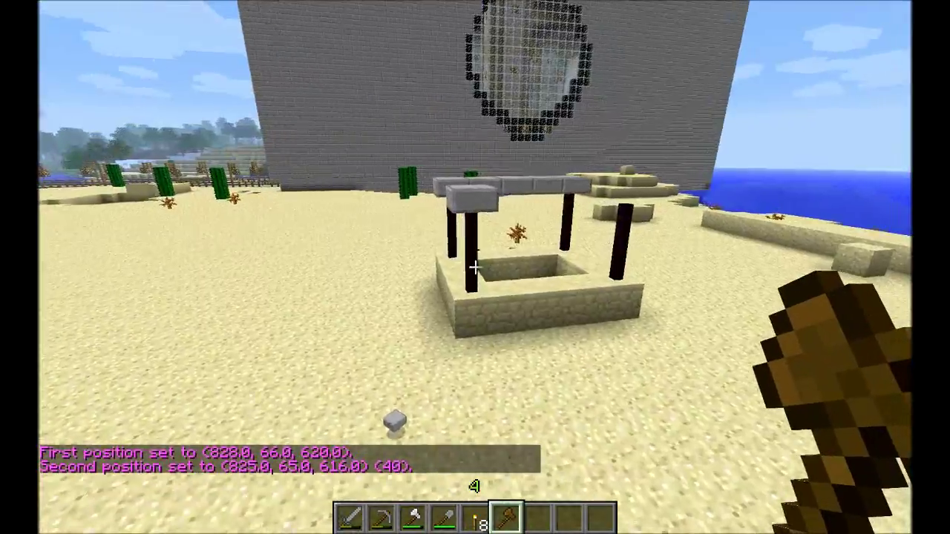
Mark two opposite corner slabs of the roof as the selection and fill the layer with //set 44.
key("w")
left_click(475, 268)
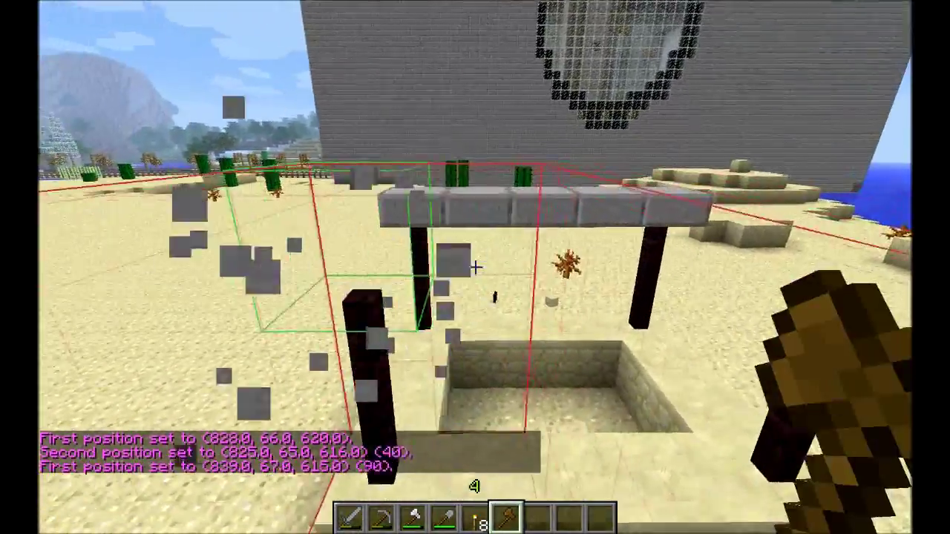
right_click(475, 267)
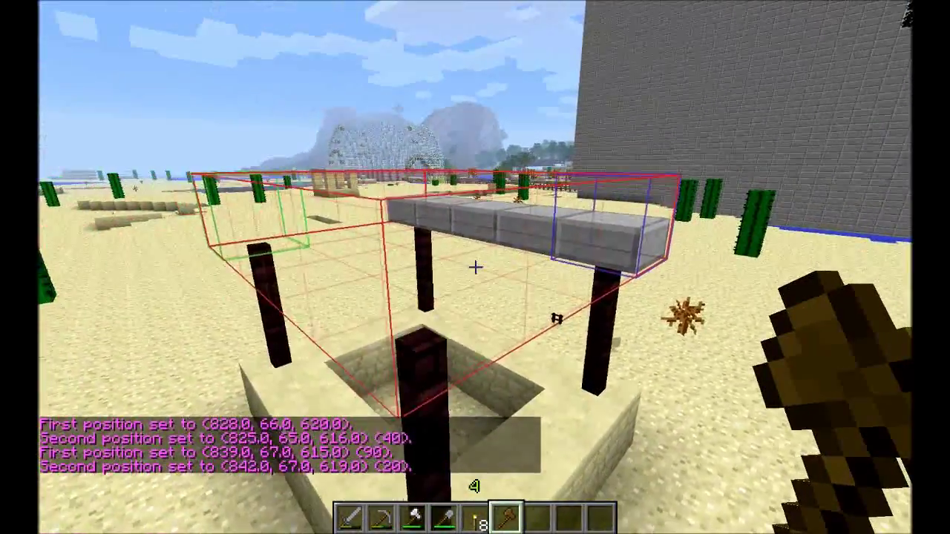
key("t")
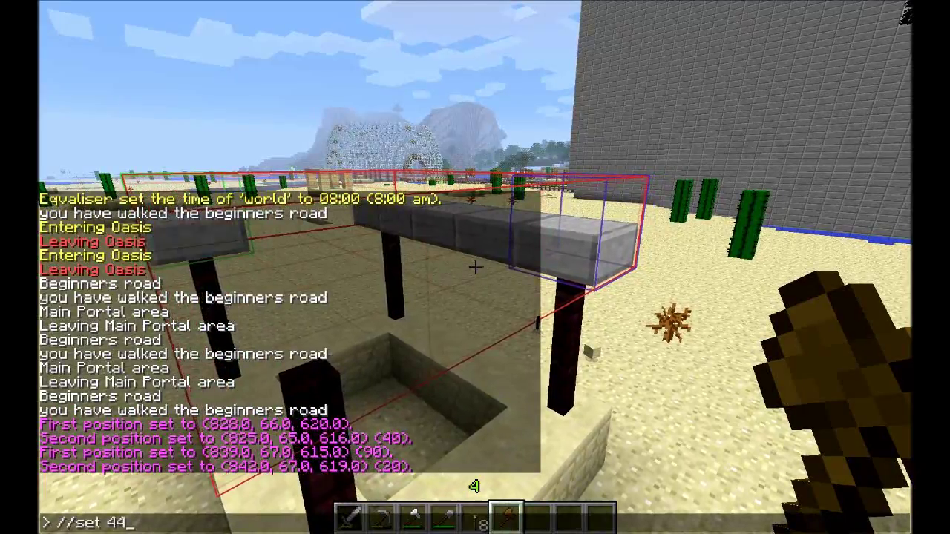
type("//set 44")
key("Return")
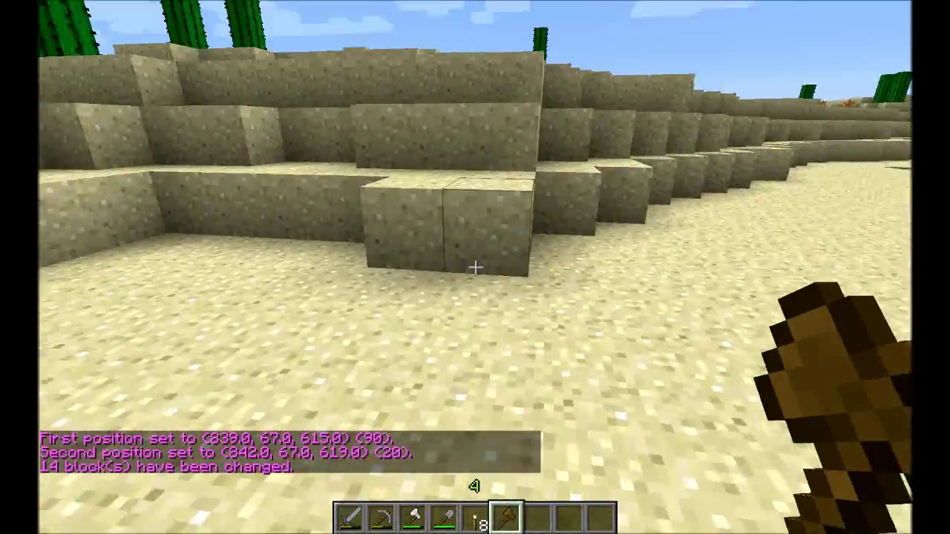
Mark new first and second wand positions on the low sand blocks at the foot of the hill.
left_click(475, 268)
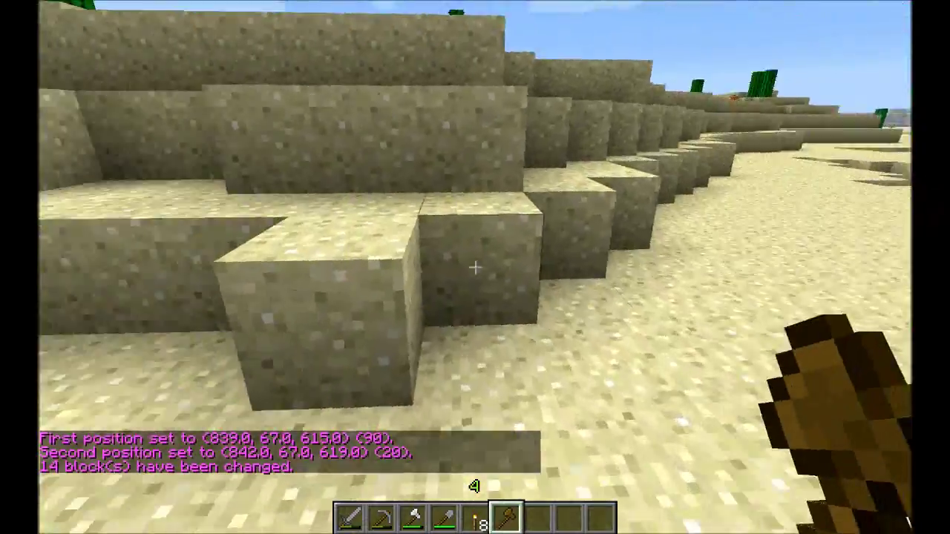
left_click(475, 267)
right_click(475, 267)
right_click(475, 267)
left_click(474, 268)
left_click(475, 267)
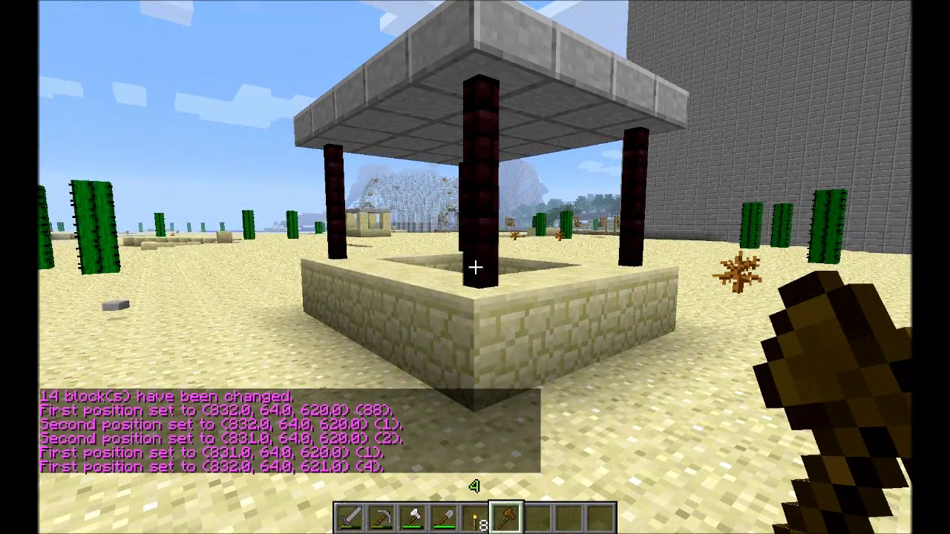
List the Regios plugin's help topics with the /r help and /regios commands.
key("t")
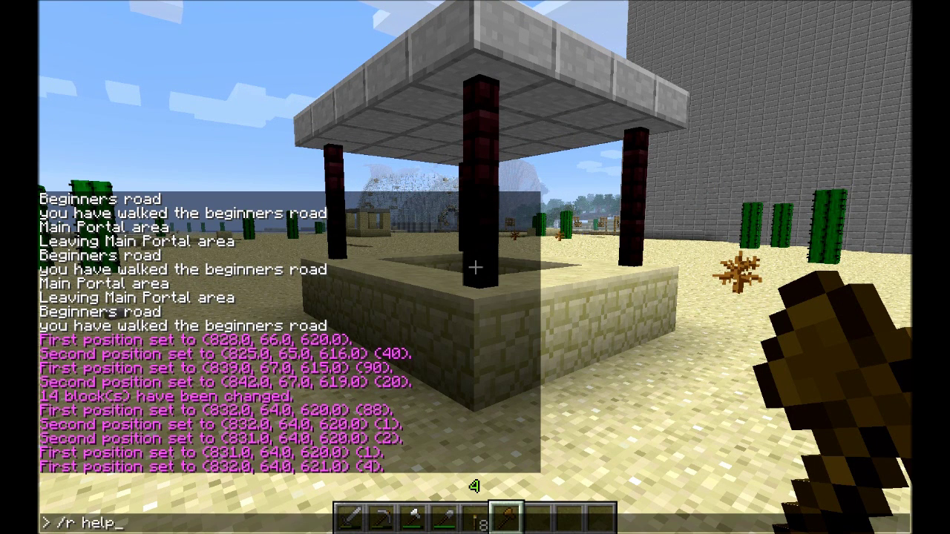
key("Return")
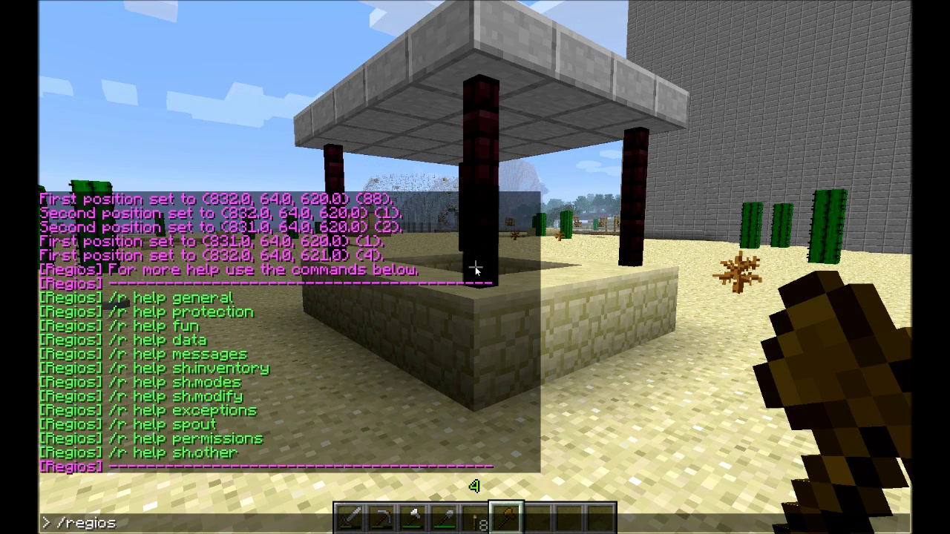
key("Return")
key("t")
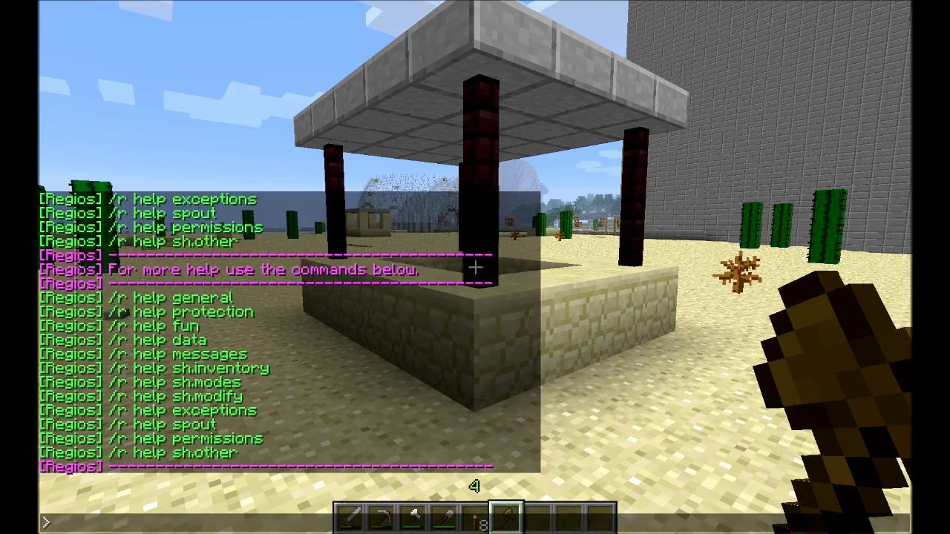
key("Escape")
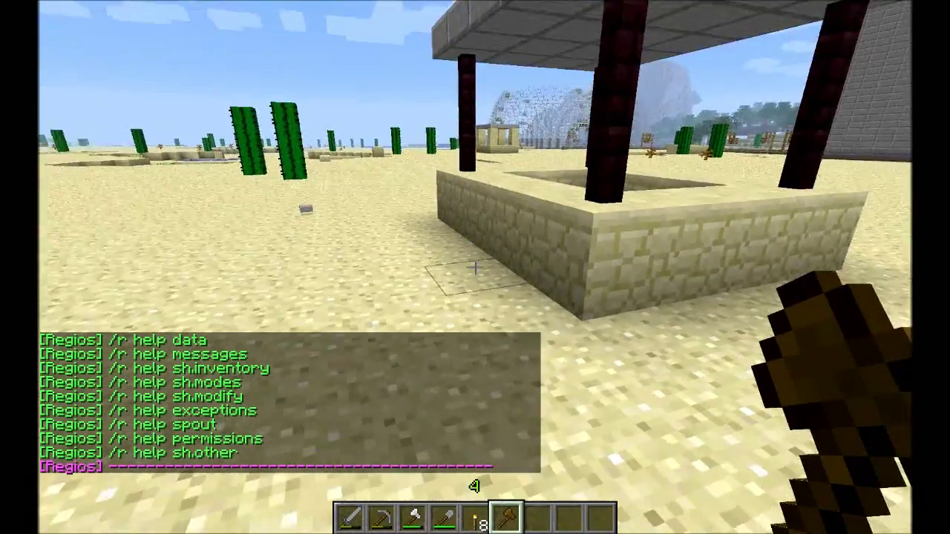
Obtain a stationary water block with the command /i water.
key("w")
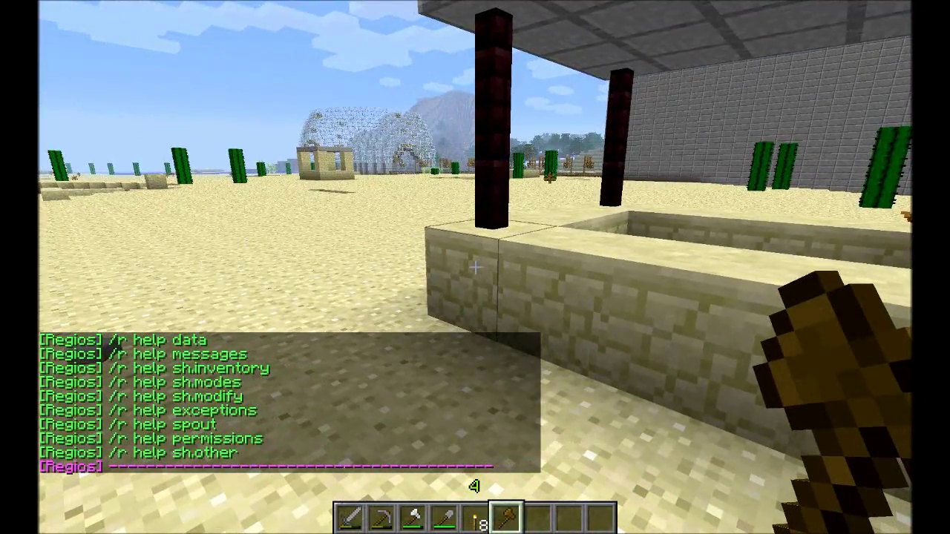
key("t")
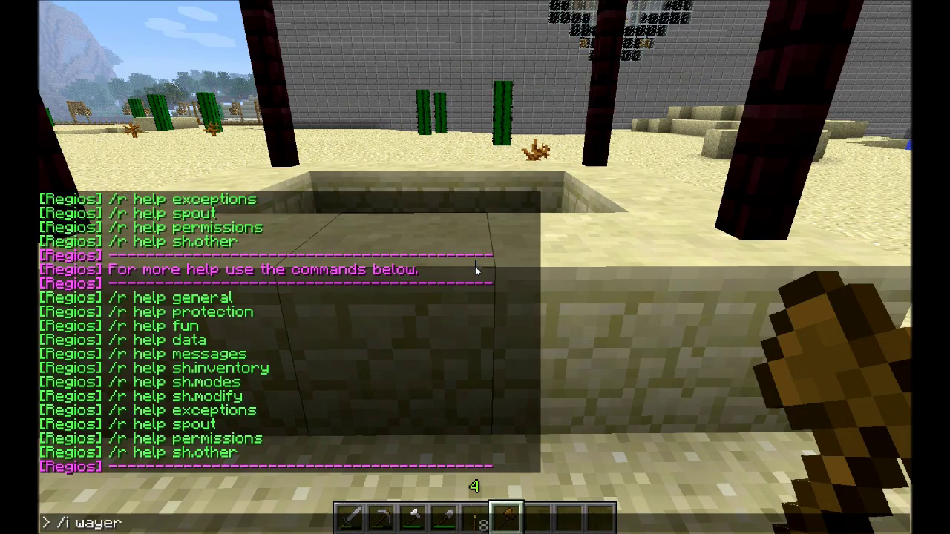
key("Escape")
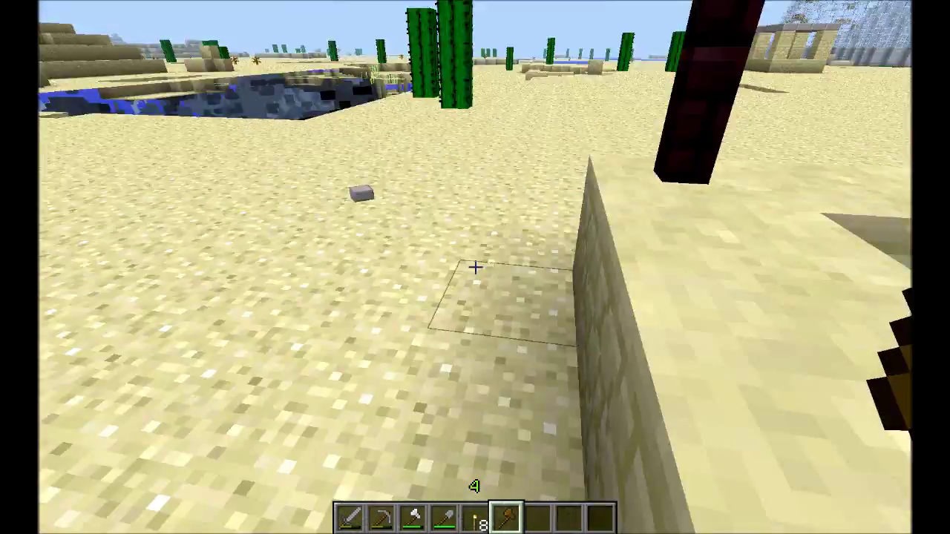
scroll(475, 267, "down", 1)
type("t/i water")
key("Return")
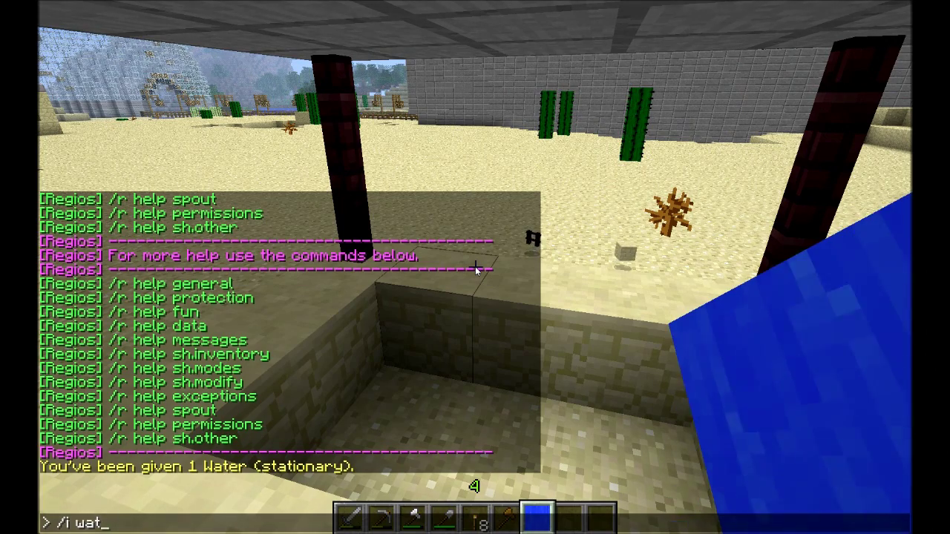
key("Escape")
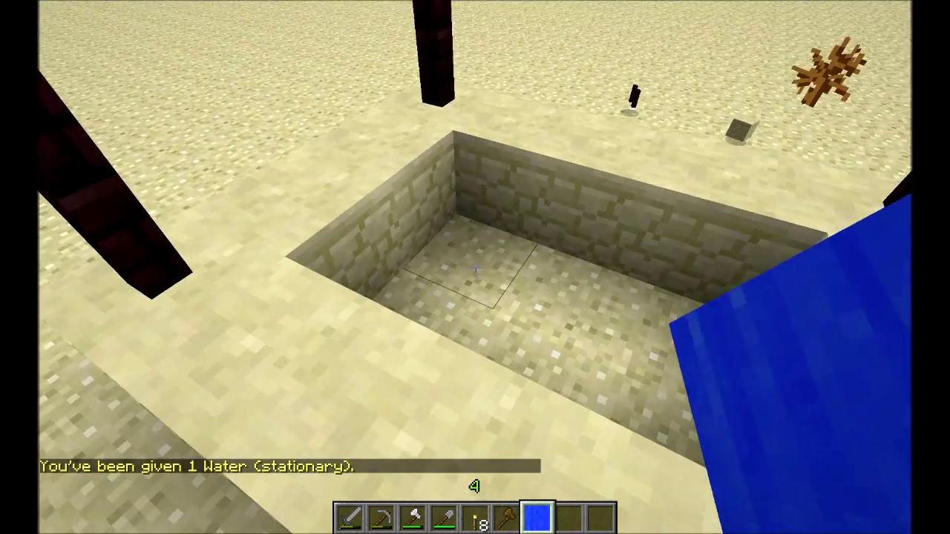
Fill the sandstone basin under the slab roof with water.
right_click(474, 267)
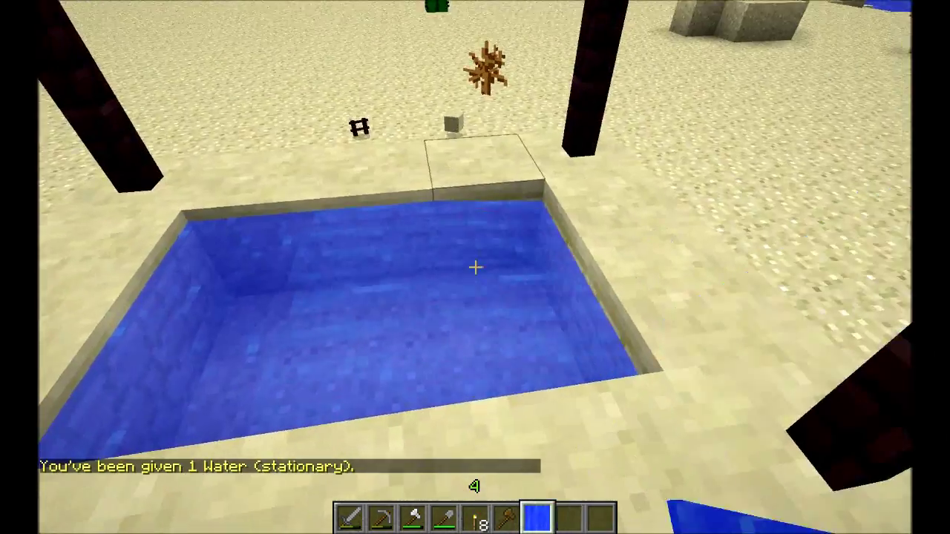
right_click(474, 267)
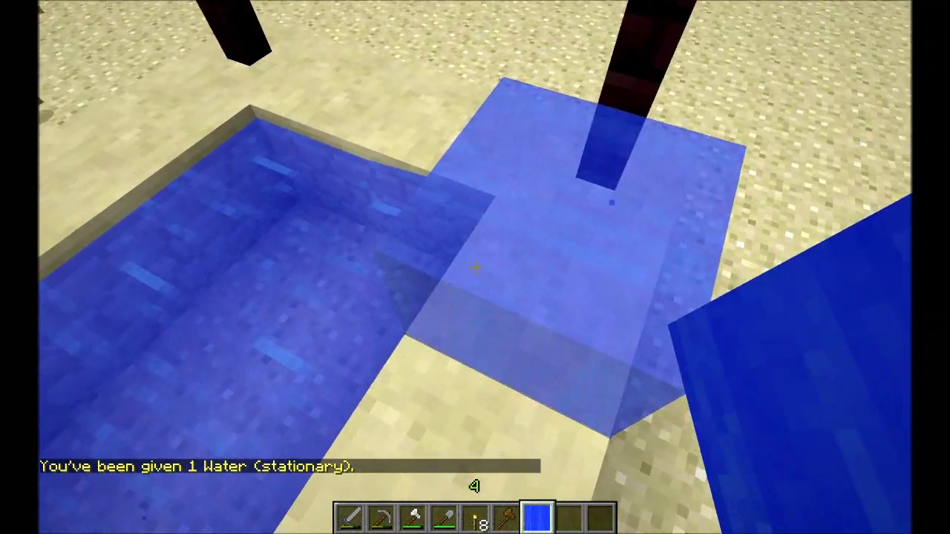
right_click(475, 267)
Clear the water spilled over the basin's rim with a temporary block, and discard the leftover item.
key("e")
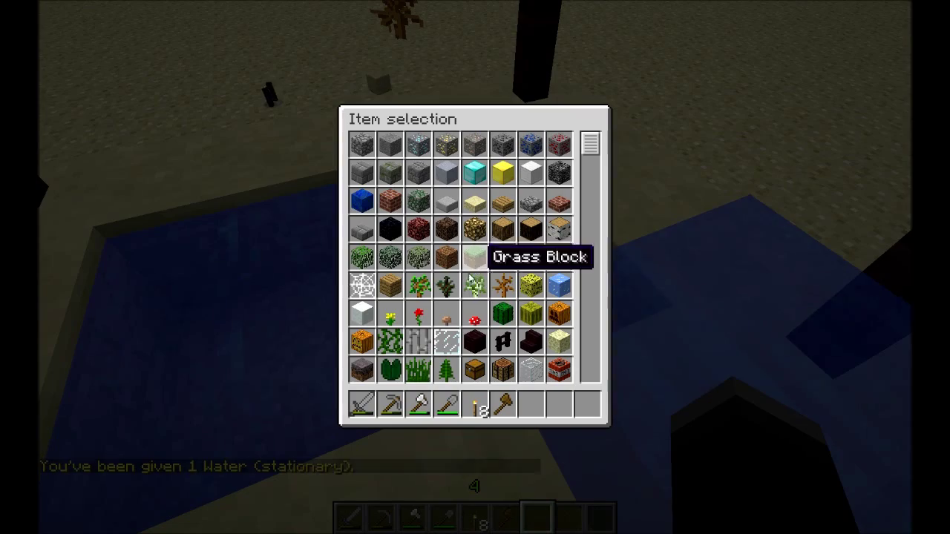
left_click(503, 230)
left_click(530, 410)
key("e")
right_click(475, 267)
left_click(475, 267)
key("q")
key("s")
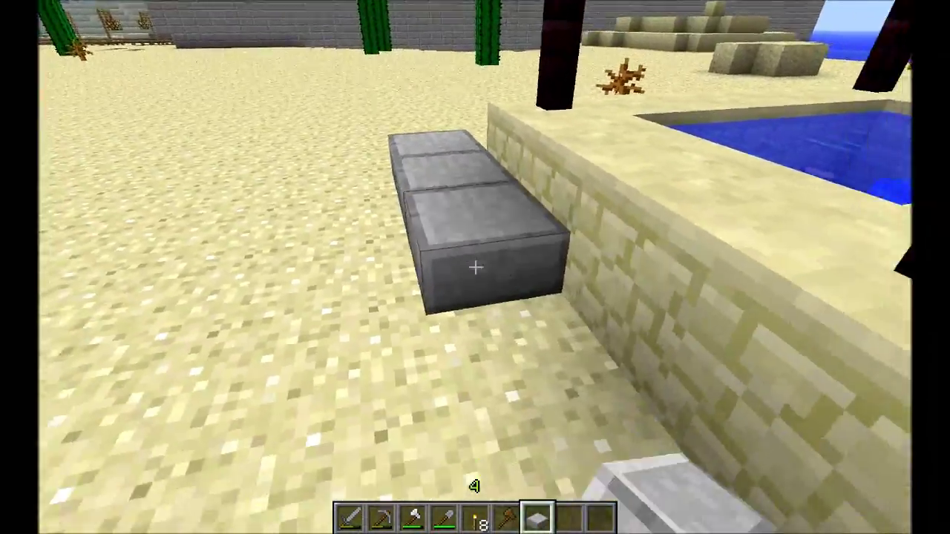
Lay a border of stone slabs on the sand along two adjoining sides of the sandstone pool.
right_click(476, 267)
key("s")
right_click(475, 267)
right_click(475, 267)
key("d")
right_click(476, 268)
left_click(475, 267)
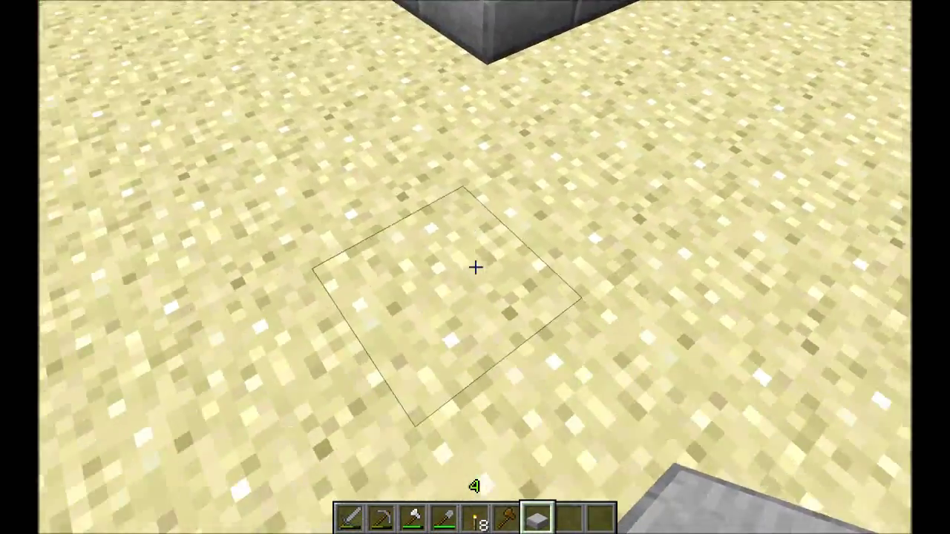
Start Regios point selection and mark two opposite corners on the sand so the selection encloses the pool and its slab border.
scroll(475, 267, "up", 1)
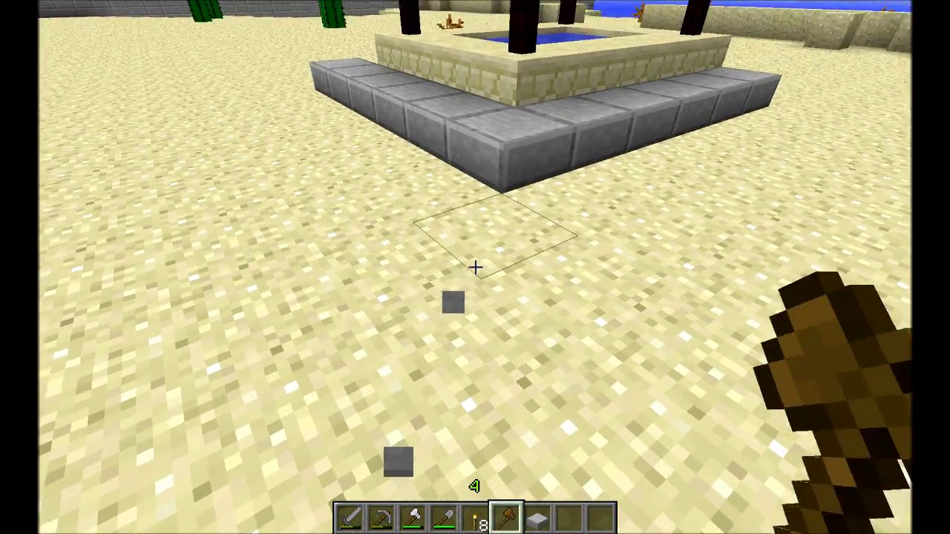
key("t")
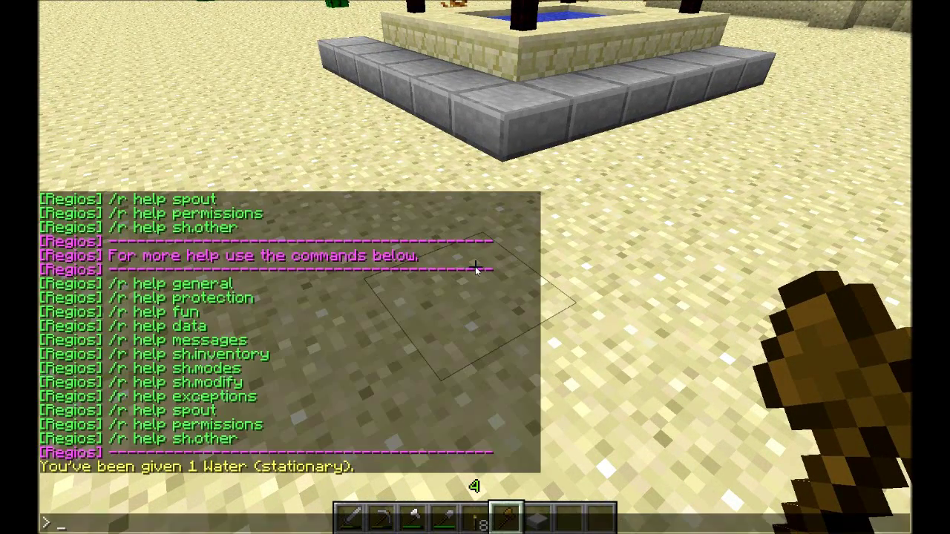
key("Return")
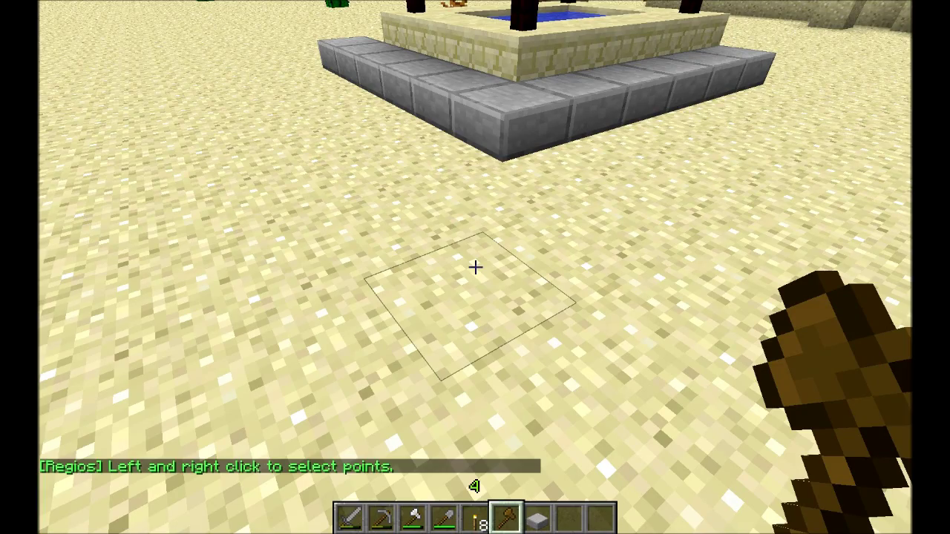
left_click(475, 267)
key("d")
scroll(475, 267, "down", 1)
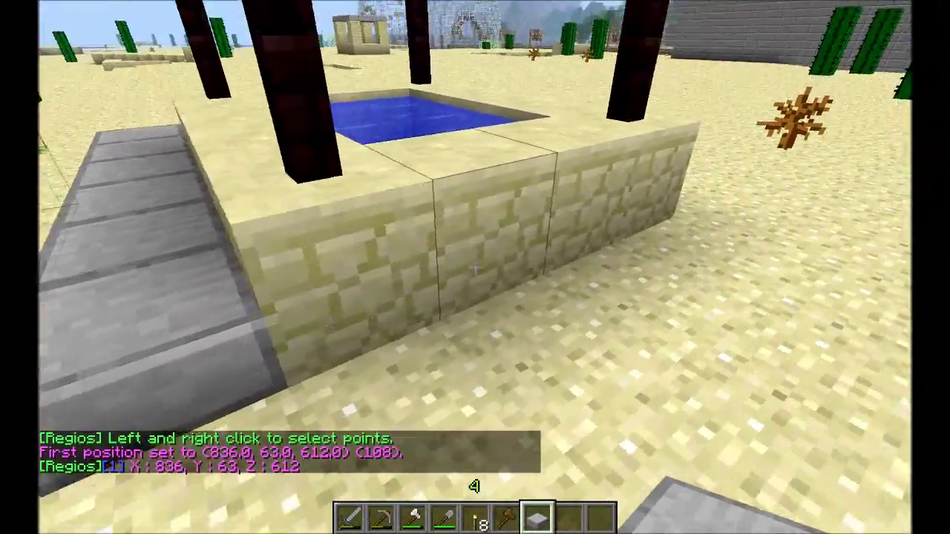
key("s")
key("s")
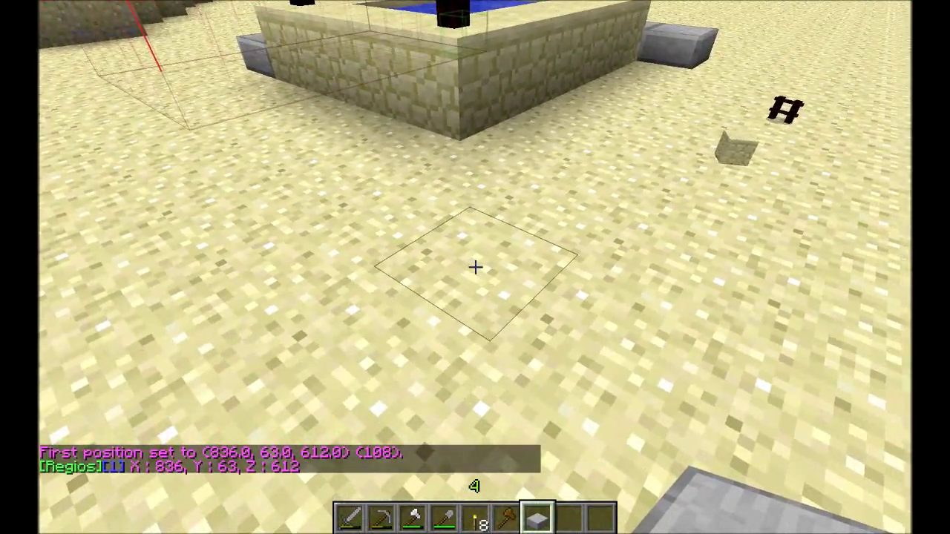
scroll(475, 267, "up", 1)
right_click(475, 267)
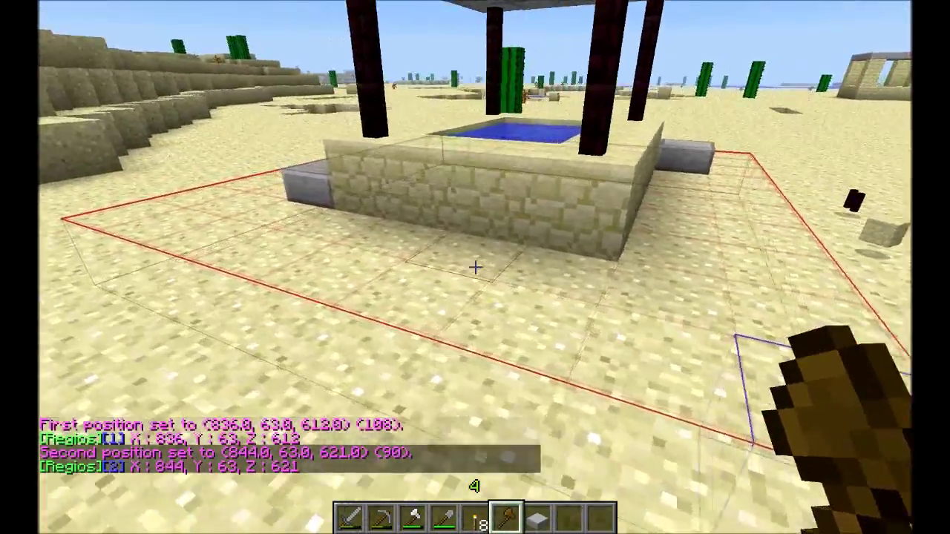
Create the region Oasis2 from the selection, and reduce the selection to a single sand block away from the pool.
key("a")
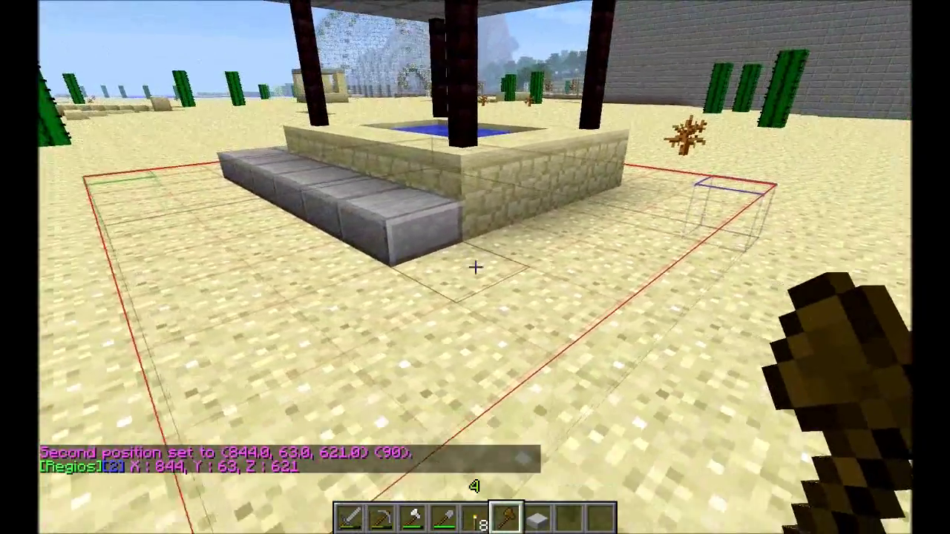
key("t")
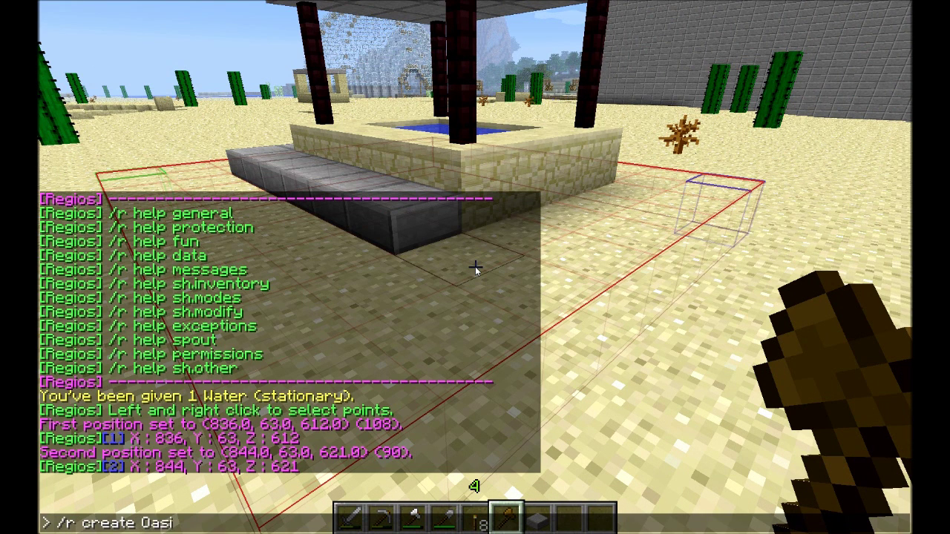
key("Return")
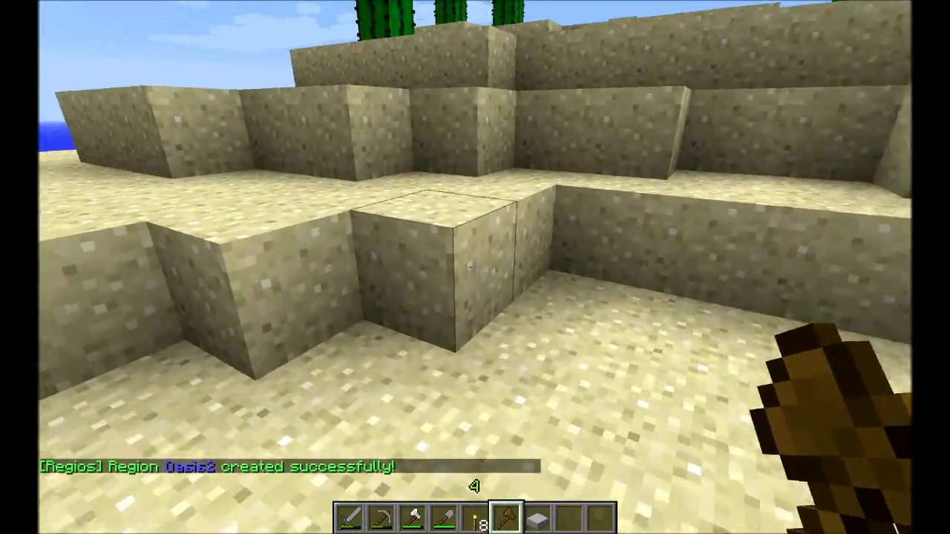
left_click(475, 268)
right_click(475, 267)
Complete the stone slab border around the remaining sides of the pool.
key("w")
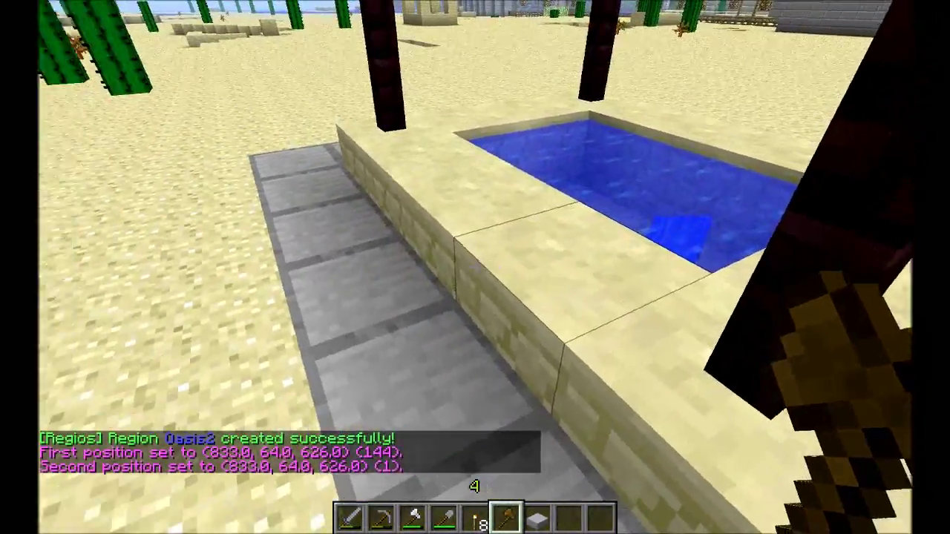
scroll(475, 267, "down", 1)
key("w")
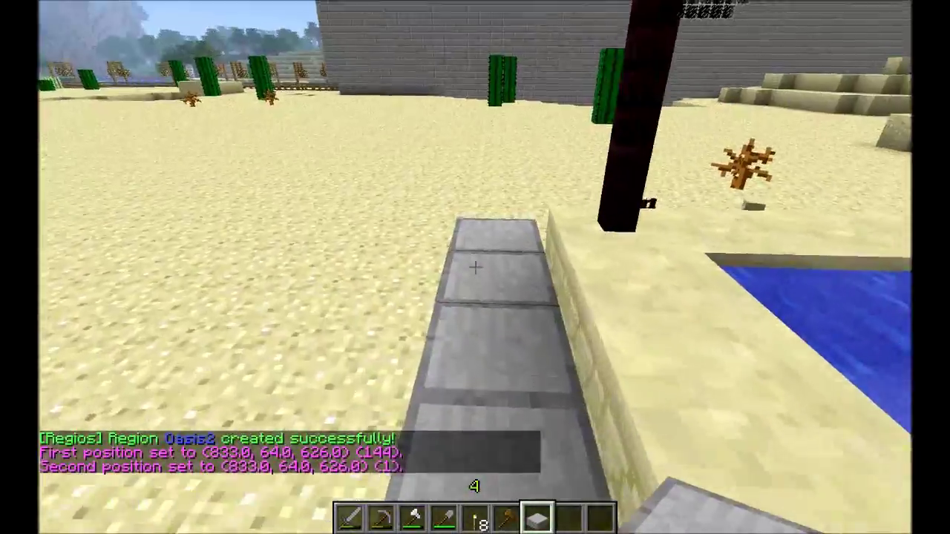
key("w")
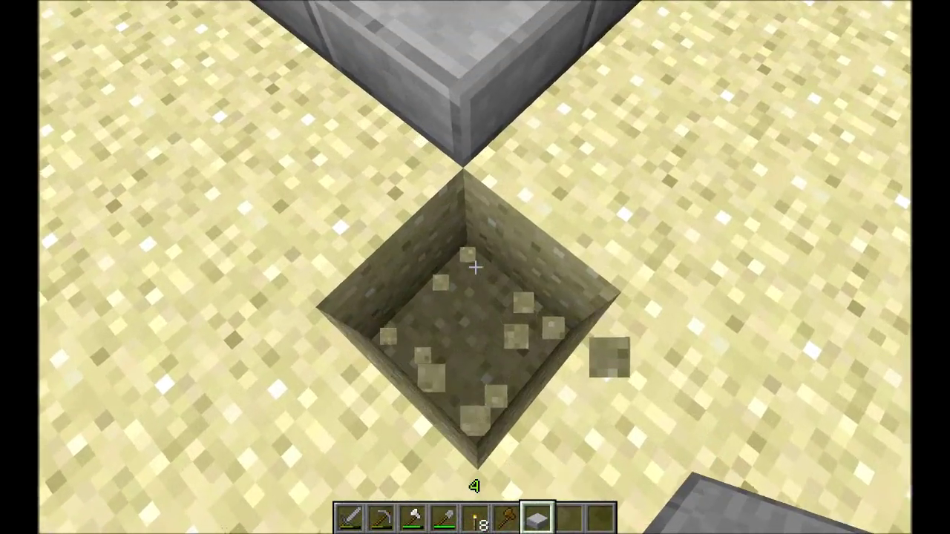
Test the vertical extent of Oasis2 by dropping into the one-block hole beside the slab border's corner and climbing out.
key("w")
key("space")
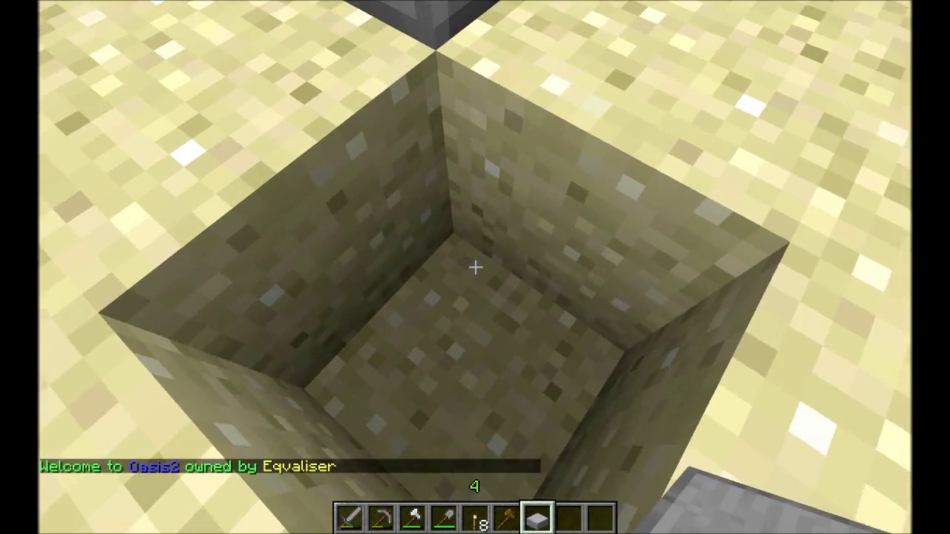
key("s")
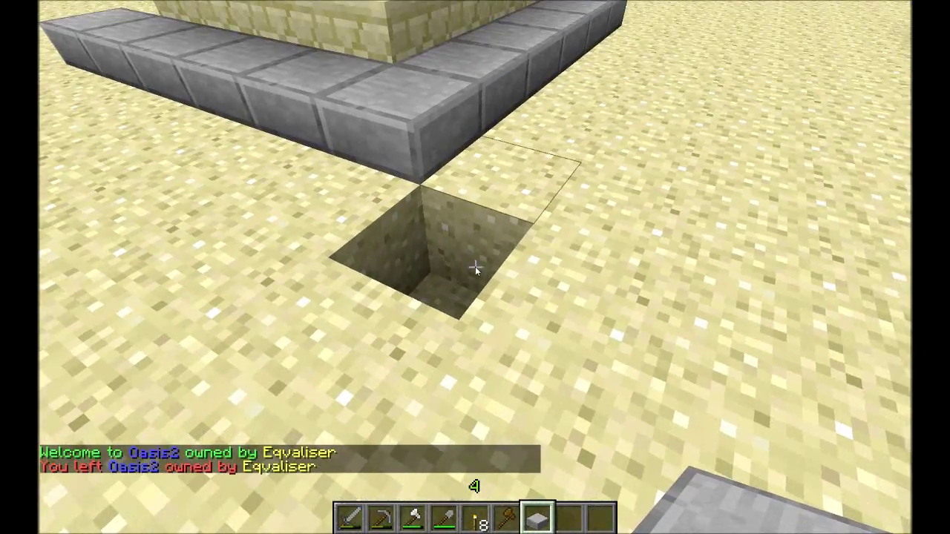
Get sand to refill the hole beside the slab border's corner, and discard the leftover sand.
key("e")
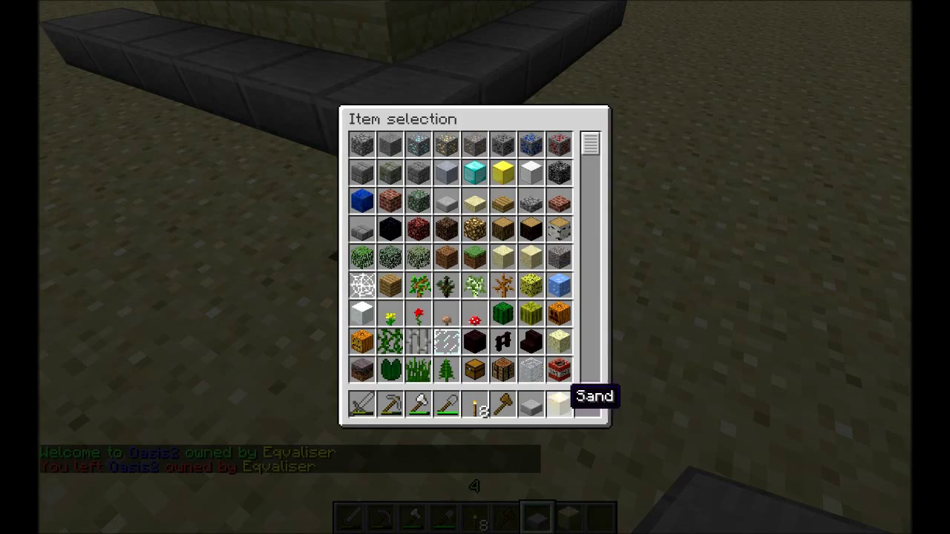
key("e")
key("w")
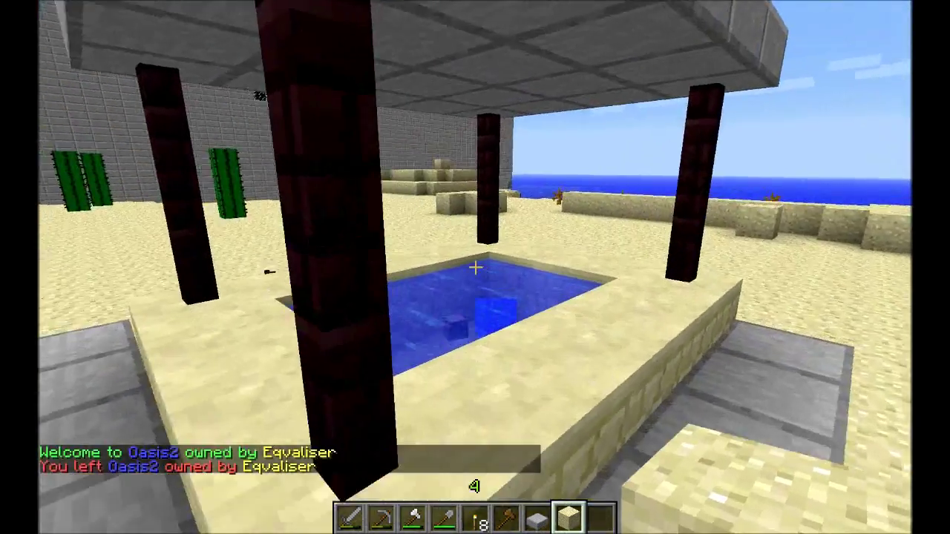
key("q")
Expand the region to its full height with the command /r expandmax Oasis2.
key("s")
key("slash")
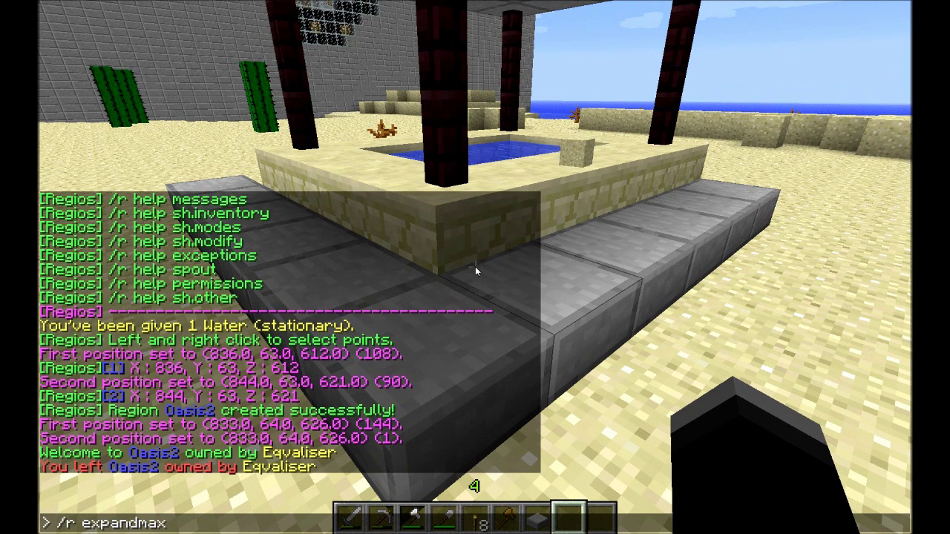
type("r expandmax Oasis")
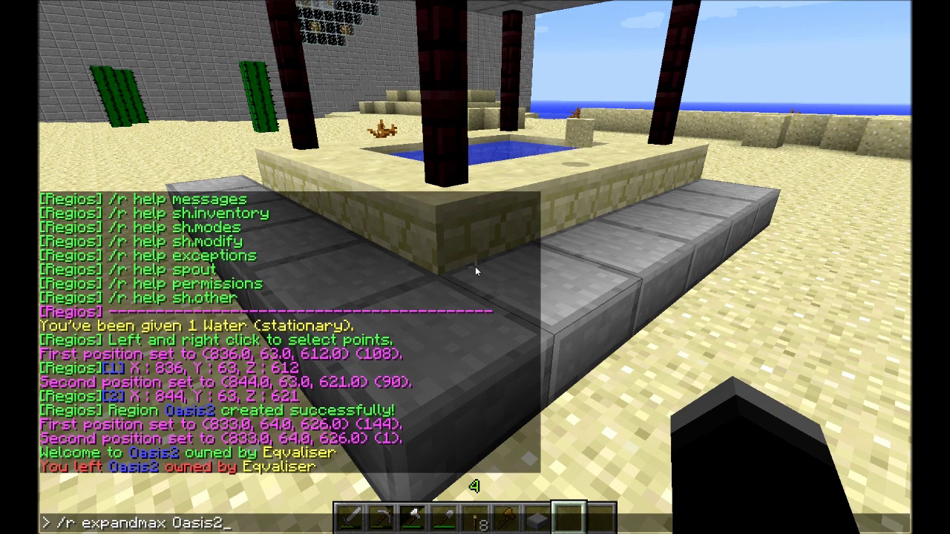
type("2")
key("Return")
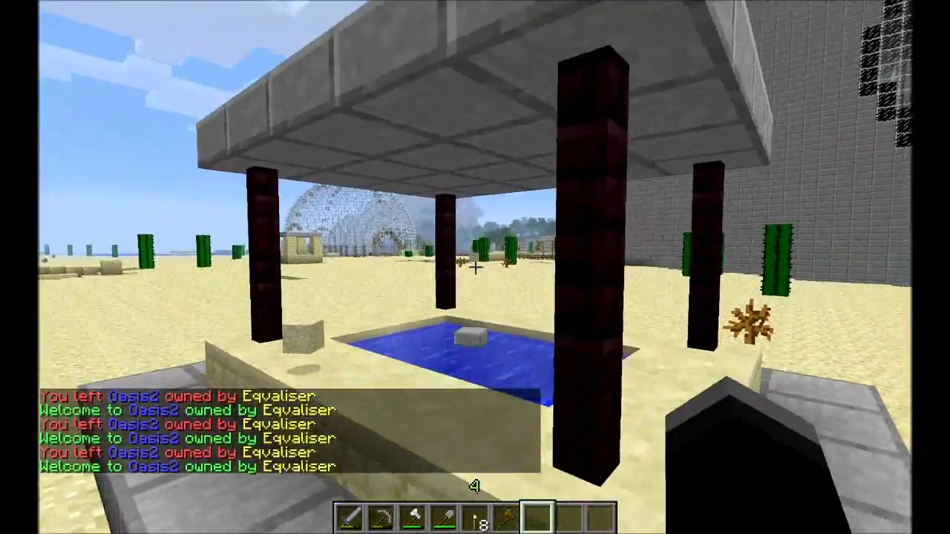
Walk in and out of the expanded Oasis2 region to test its boundary around the pool.
key("s")
key("w")
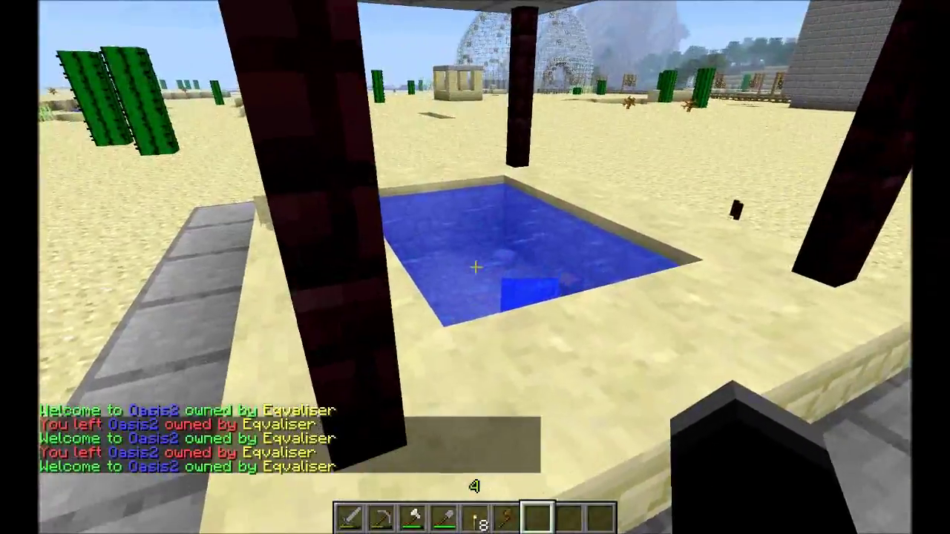
key("s")
List the Regios commands in the fun category with /r help fun.
key("t")
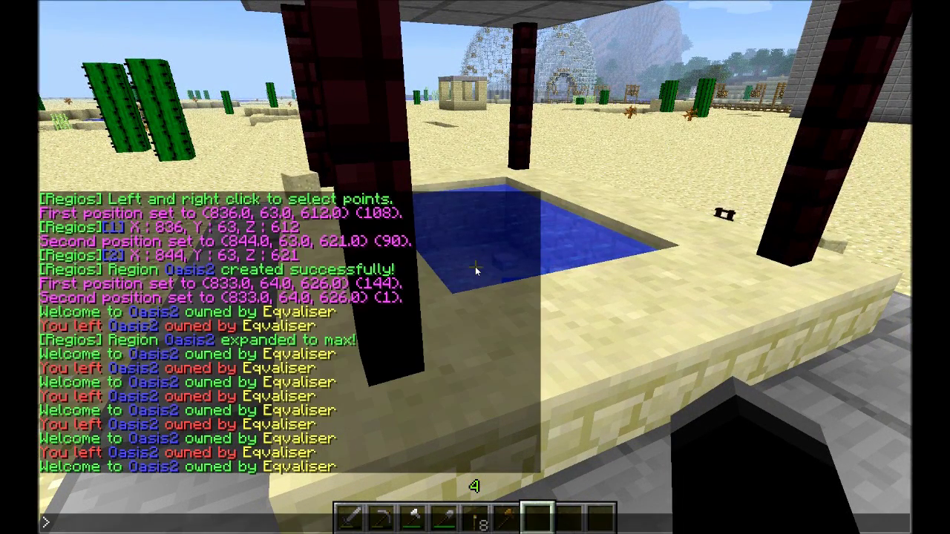
type("/")
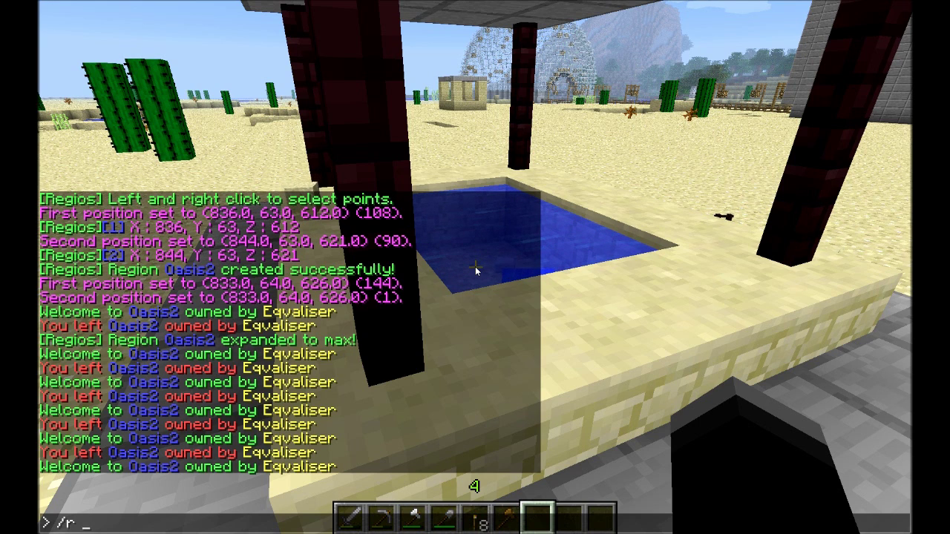
type("r fun")
key("BackSpace")
key("BackSpace")
key("BackSpace")
type("e")
key("BackSpace")
type("help fun")
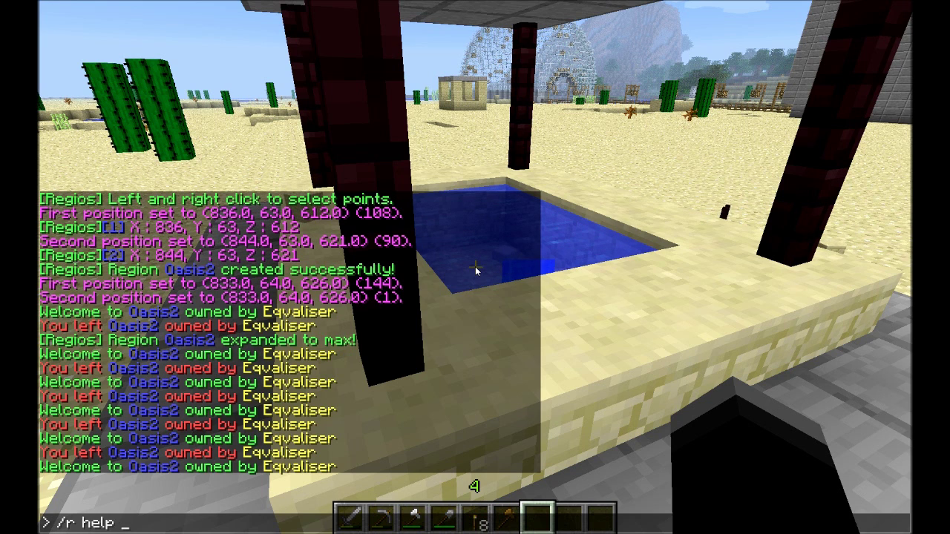
key("Return")
Set the health regeneration rate of Oasis2 to 5 with the command /r health-regen Oasis2 5.
type("t")
type("/r ")
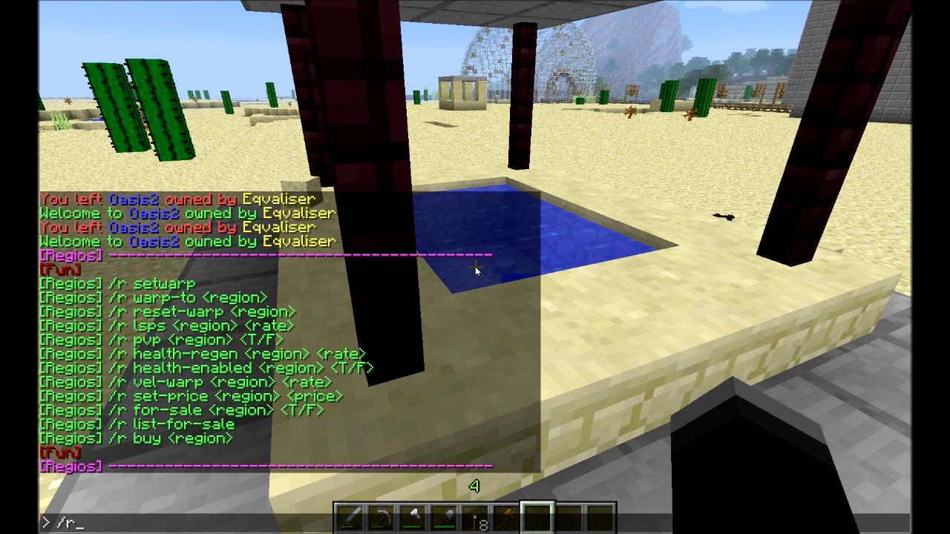
type("health")
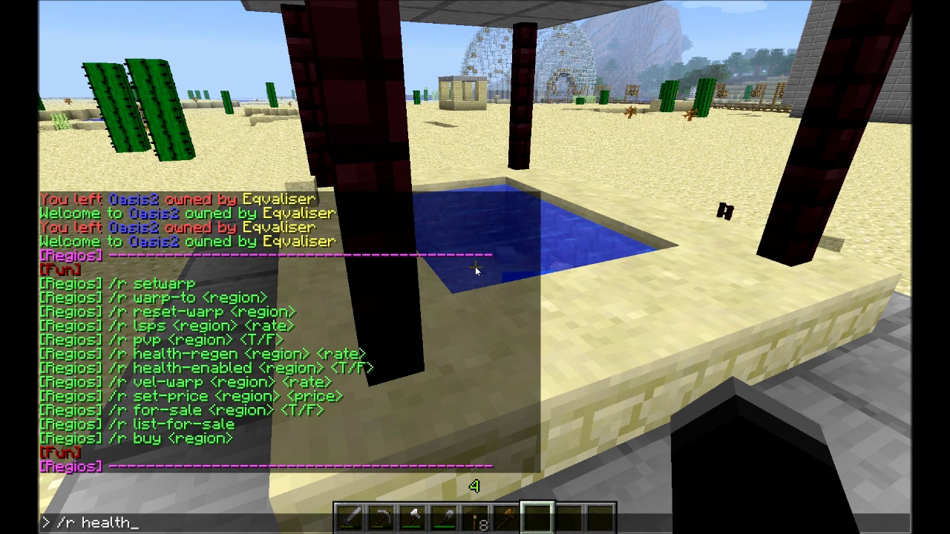
type("-regen Oasis2 5")
key("Return")
Enable health in the region with the command /r health-enabled Oasis2 True.
key("slash")
type("r health-enabled Oasis2 R")
key("BackSpace")
type("True")
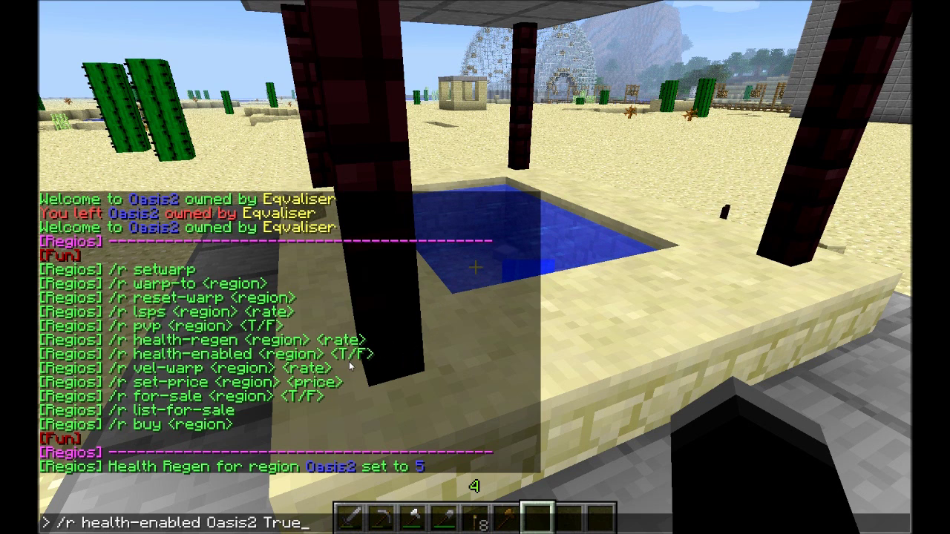
key("Return")
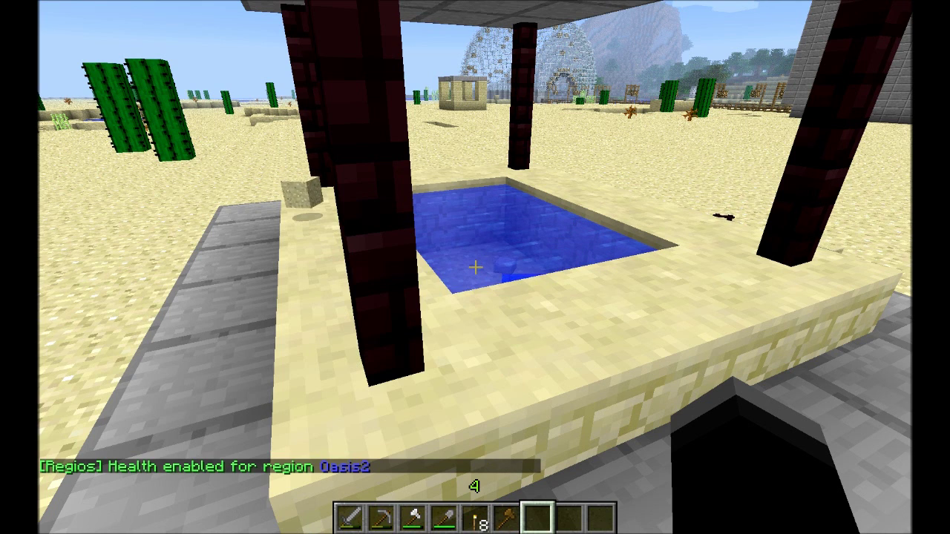
Check the region's settings with the command /r info Oasis2.
key("t")
type("/r ")
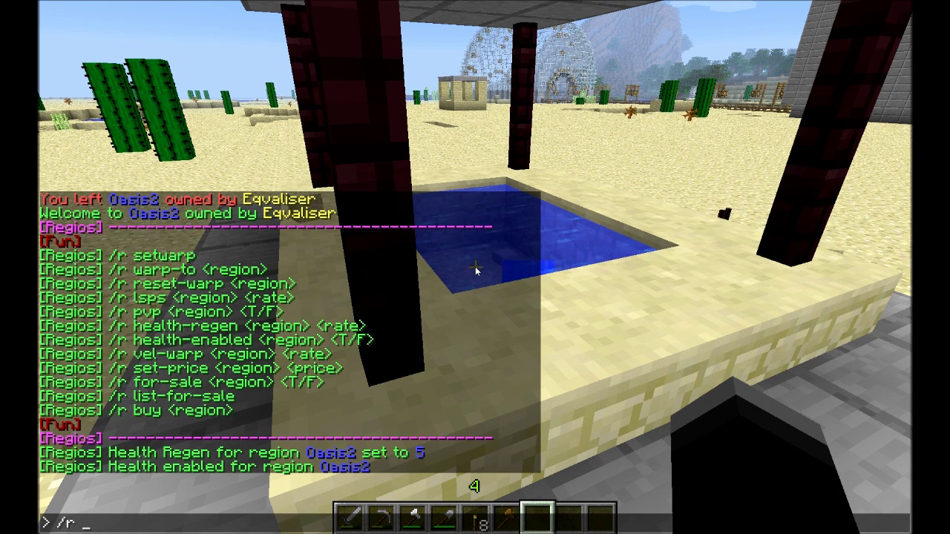
type("info 0asis2")
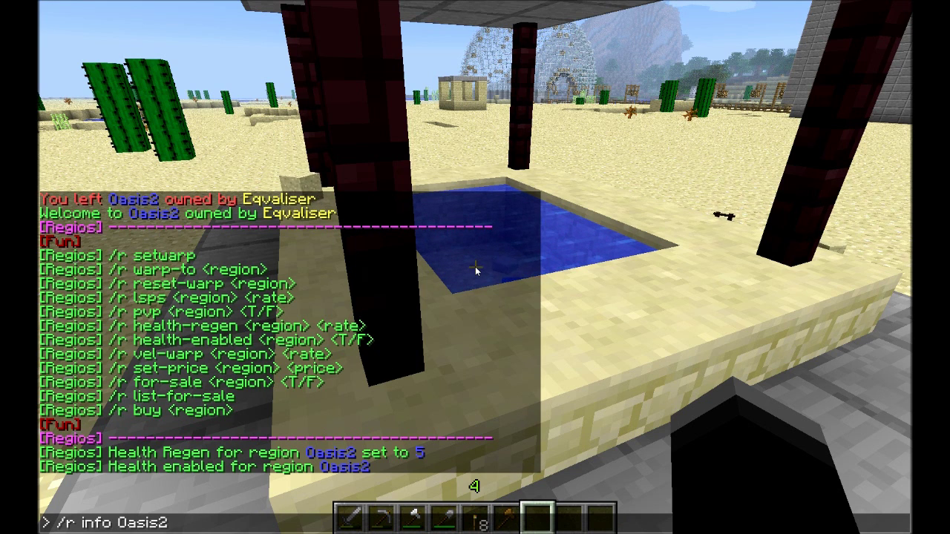
key("Return")
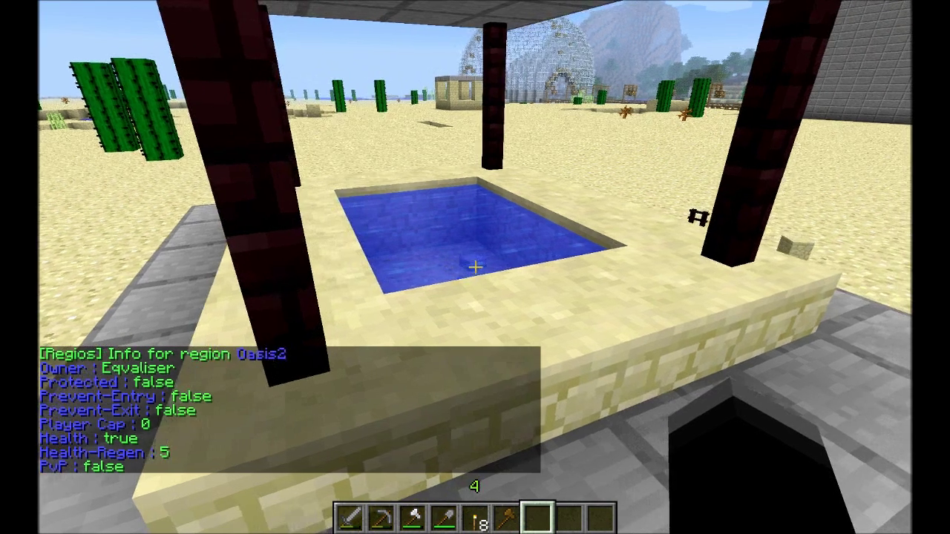
Review the fun category commands again with /r help fun, and close the chat.
key("t")
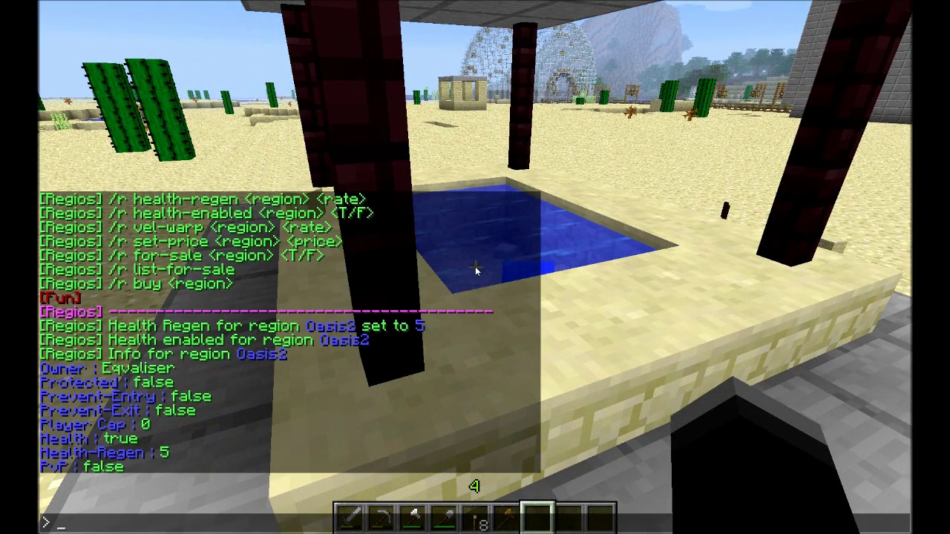
type("/r help fun")
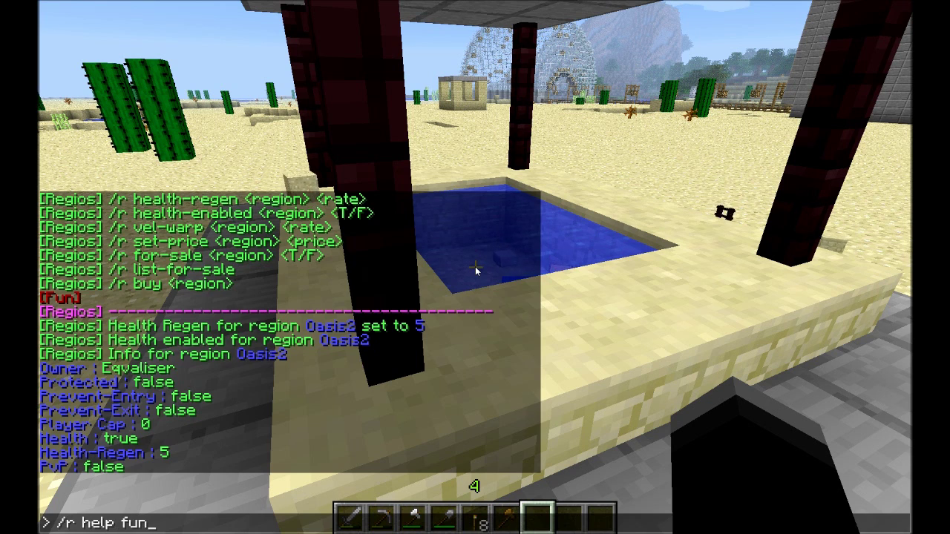
key("Return")
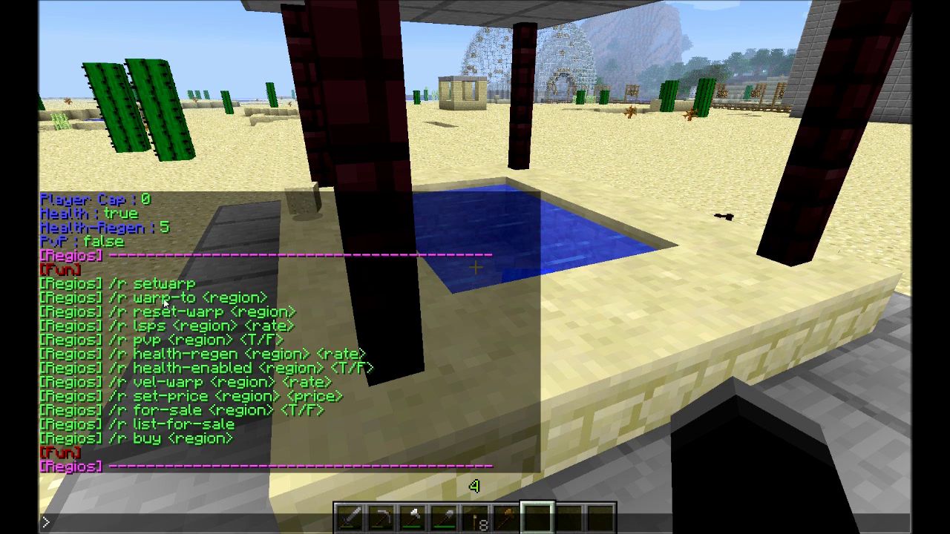
key("Escape")
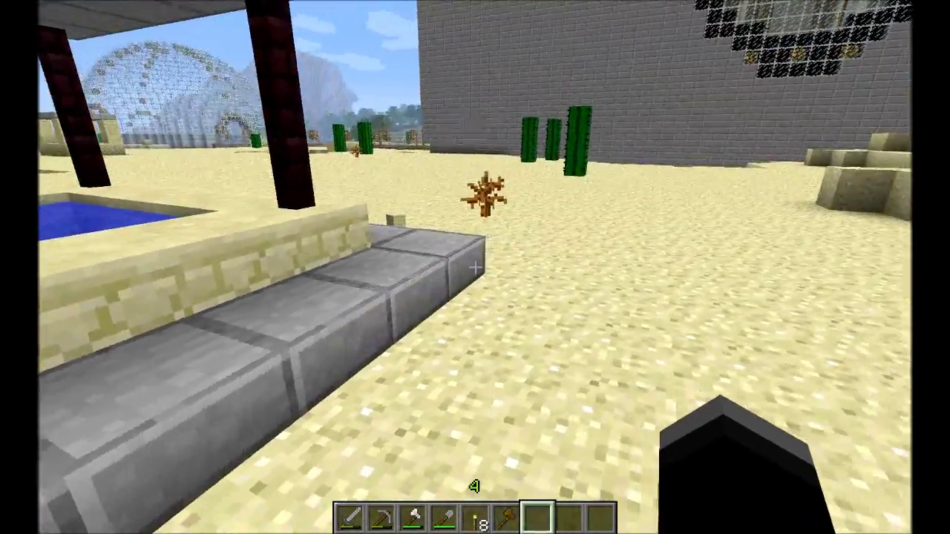
Walk back into Oasis2 beside the pool and set the region's warp point there with the command /r setwarp.
key("d")
key("w")
key("a")
key("s")
key("w")
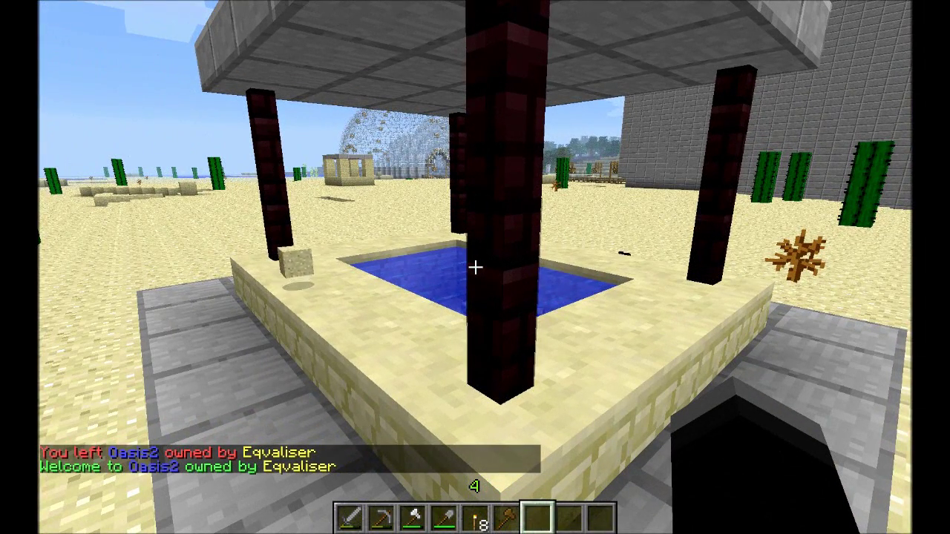
type("t/r se")
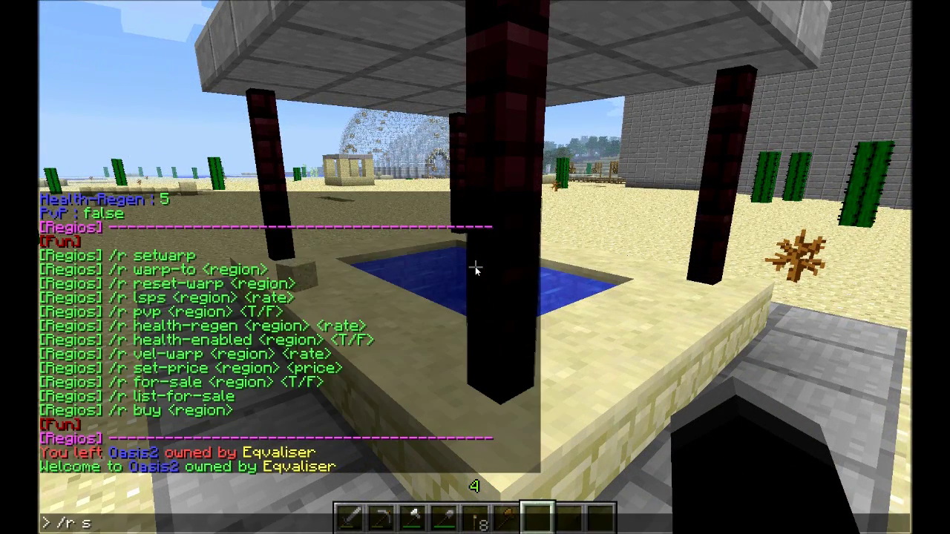
type("twarp")
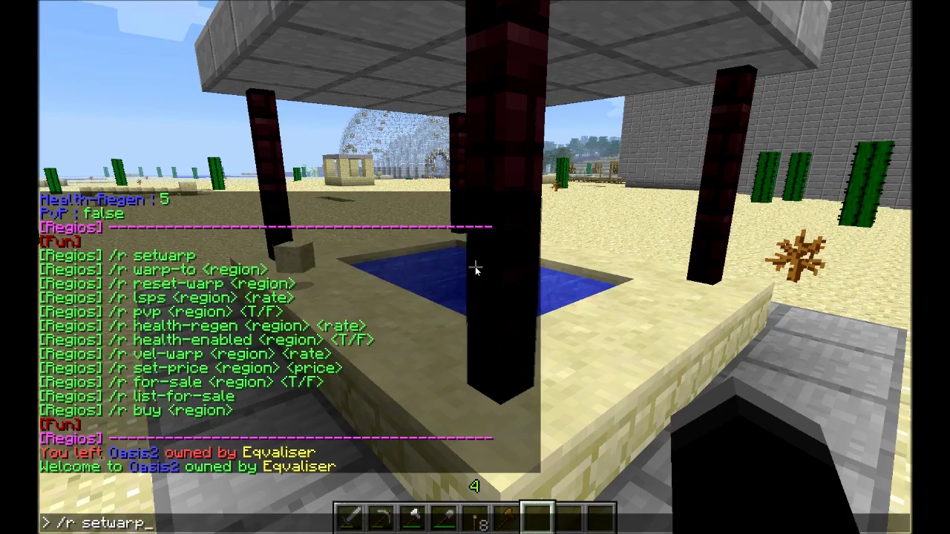
key("Return")
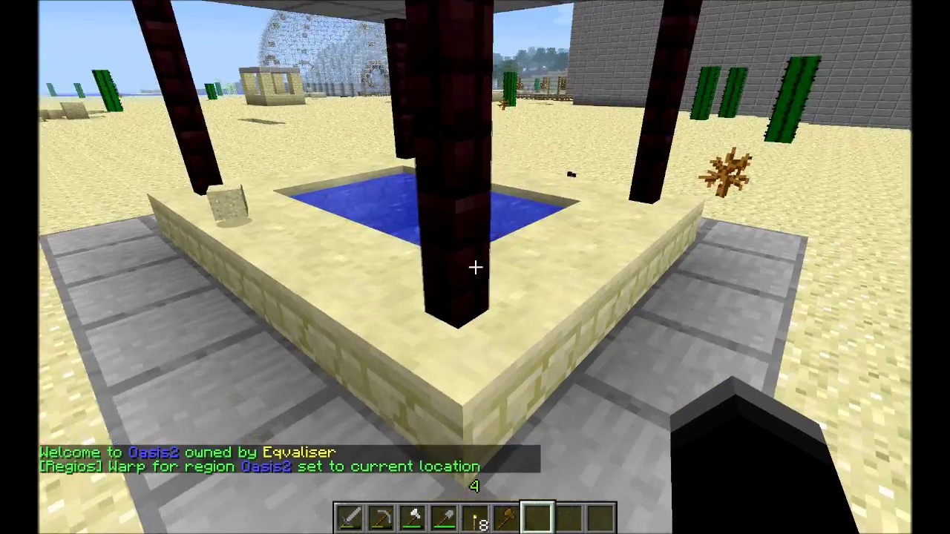
Walk out of the region into the desert, and warp back with the command /r warp-to oasis2.
key("space")
key("w")
key("w")
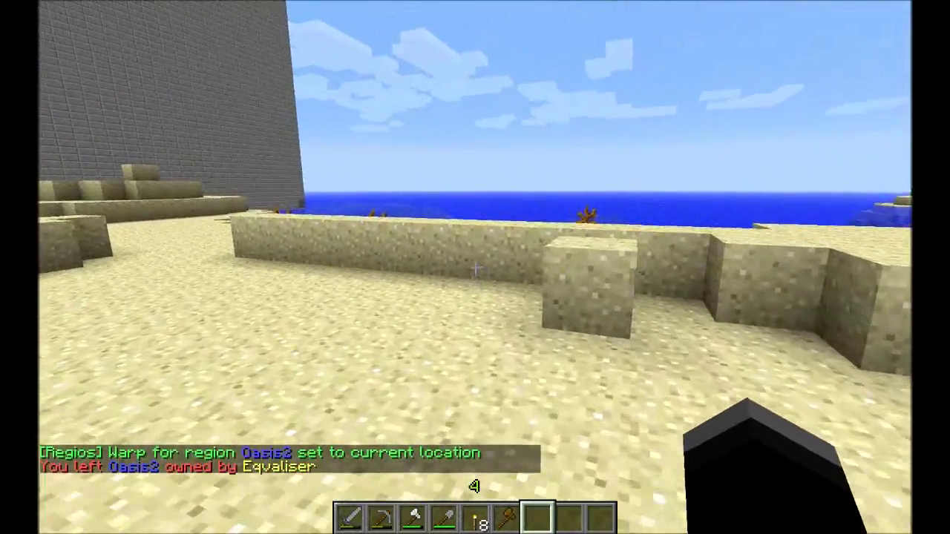
key("w")
key("space")
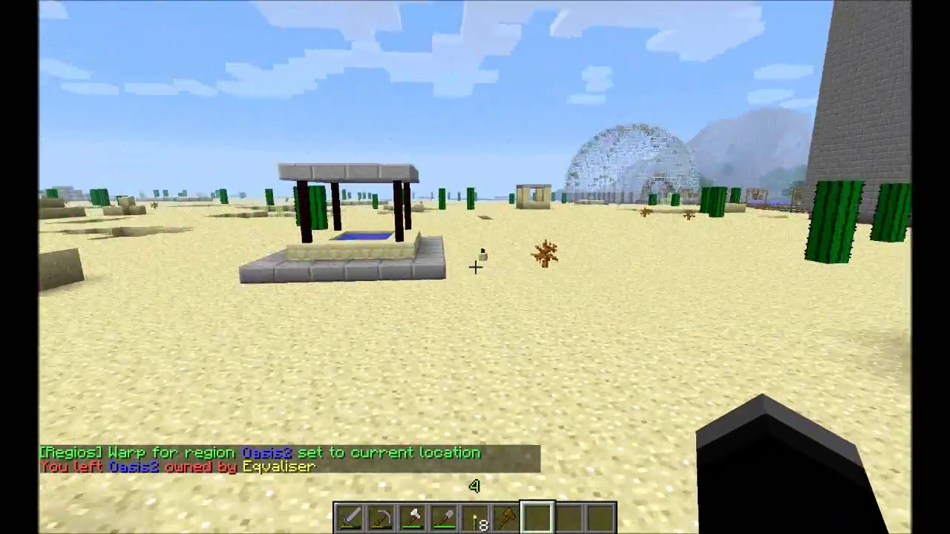
key("slash")
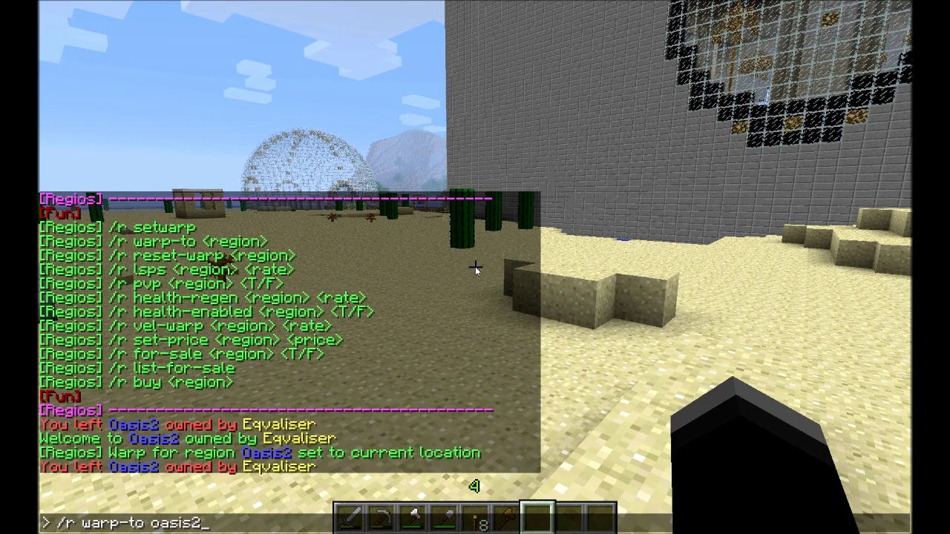
type("r warp-to oasis2")
key("Return")
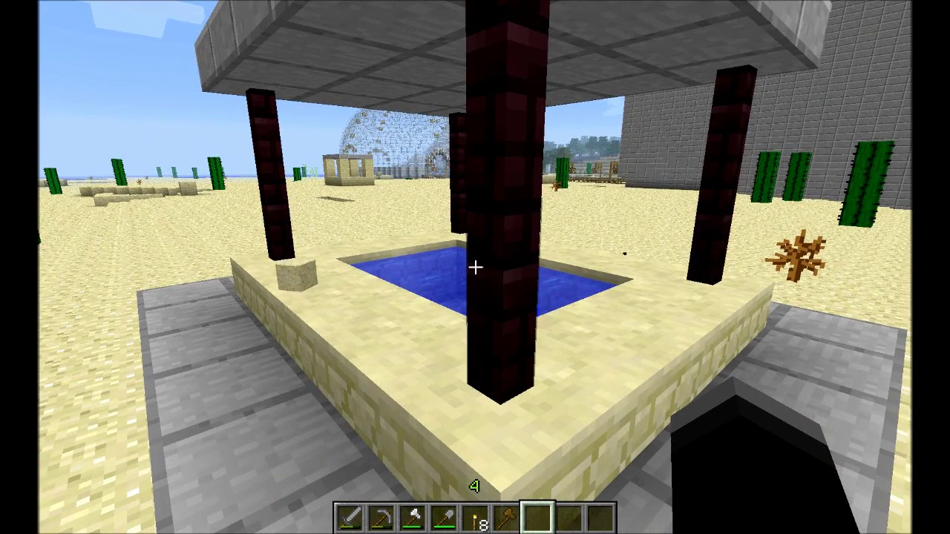
Step out of Oasis2, walk back to the pool and review the fun commands in the chat history.
key("s")
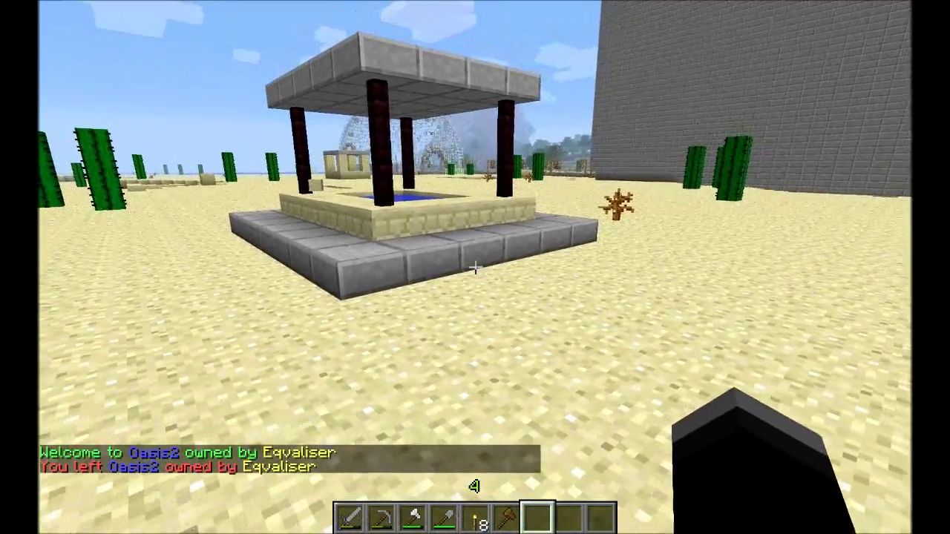
key("Escape")
key("w")
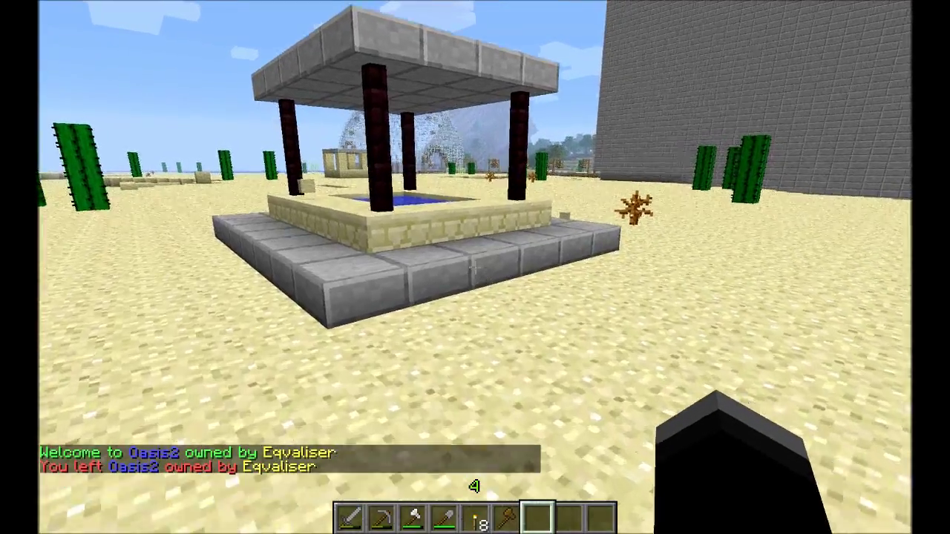
key("t")
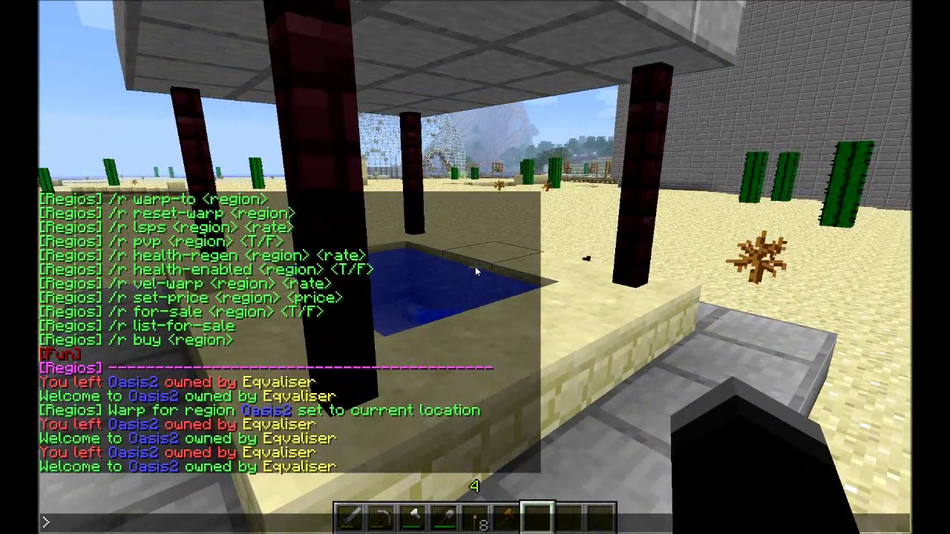
key("Escape")
key("s")
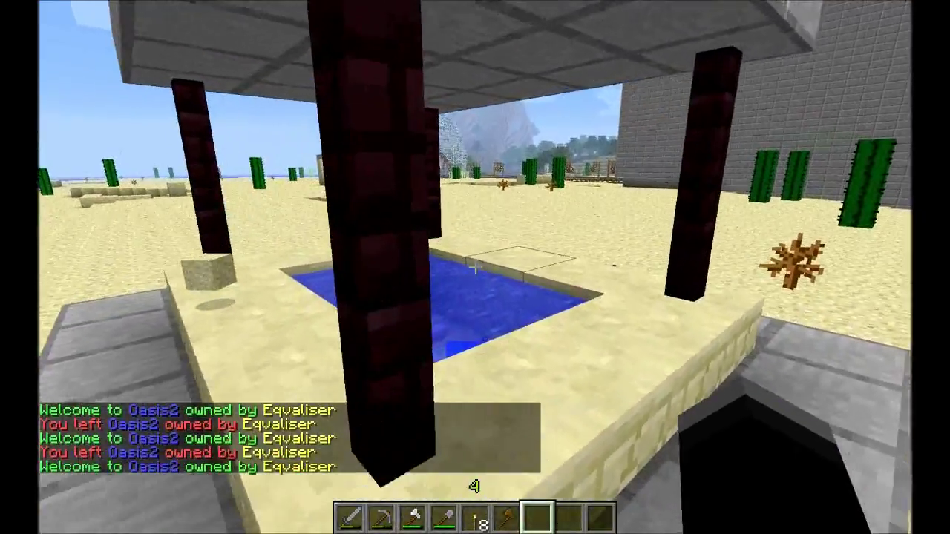